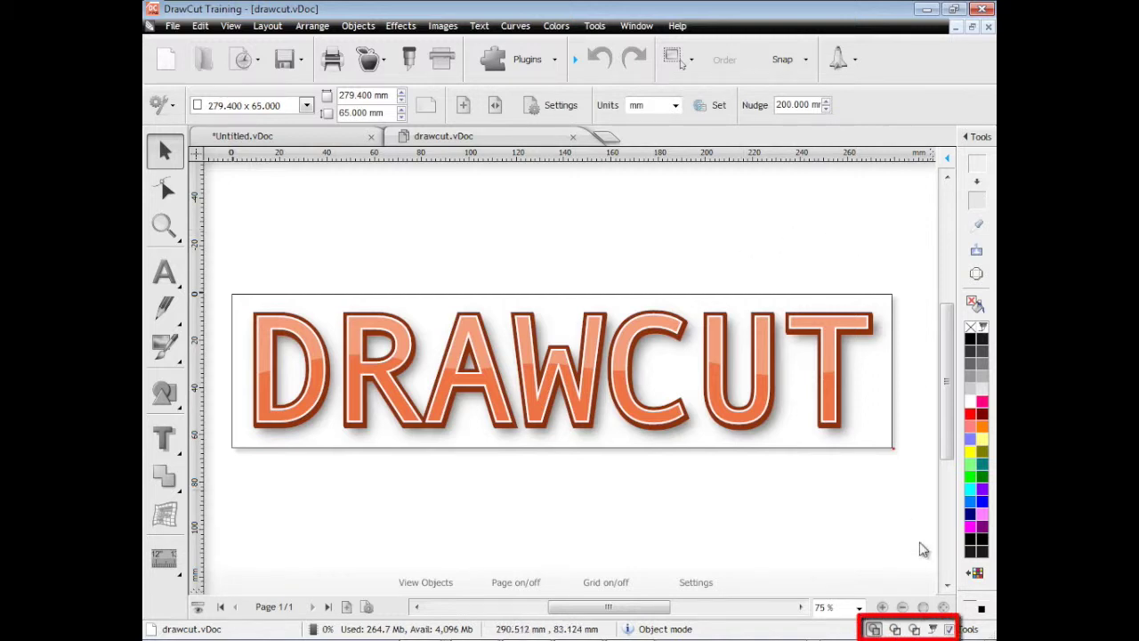
Step: Preview the canvas in outline view, then select the blue DRAWCUT text in Untitled
left_click(873, 629)
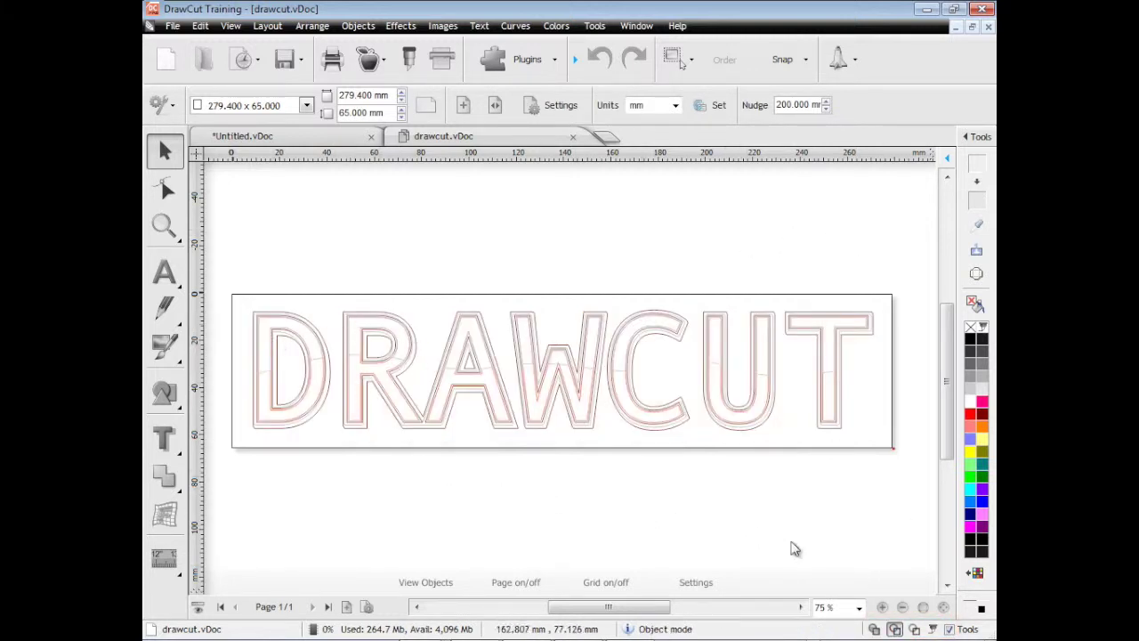
left_click(872, 629)
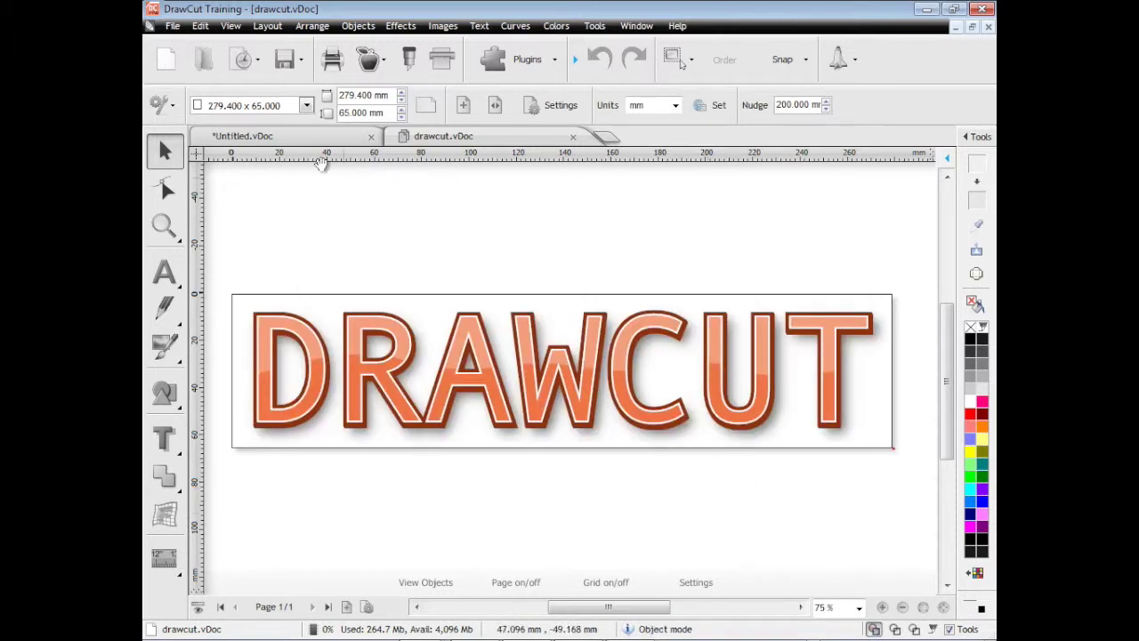
left_click(298, 137)
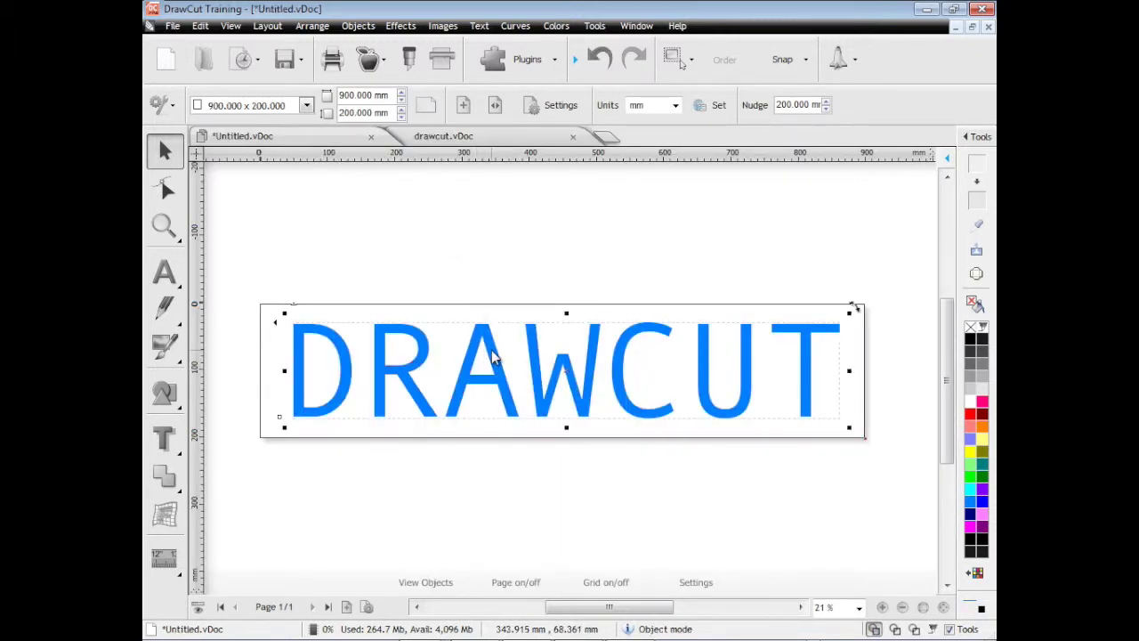
left_click(495, 358)
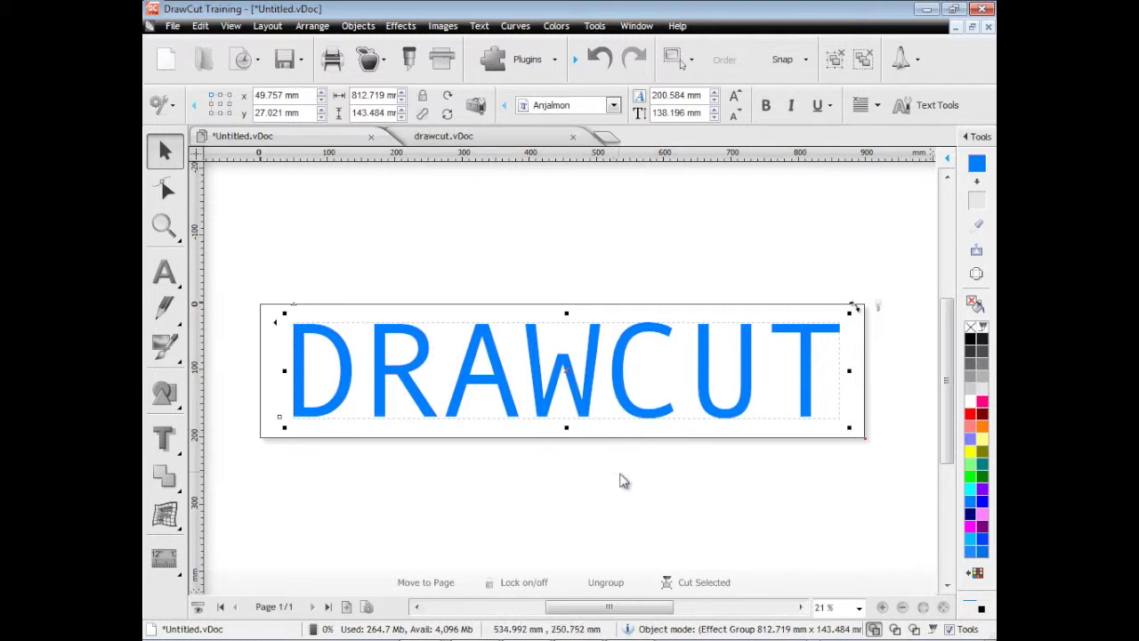
left_click(575, 60)
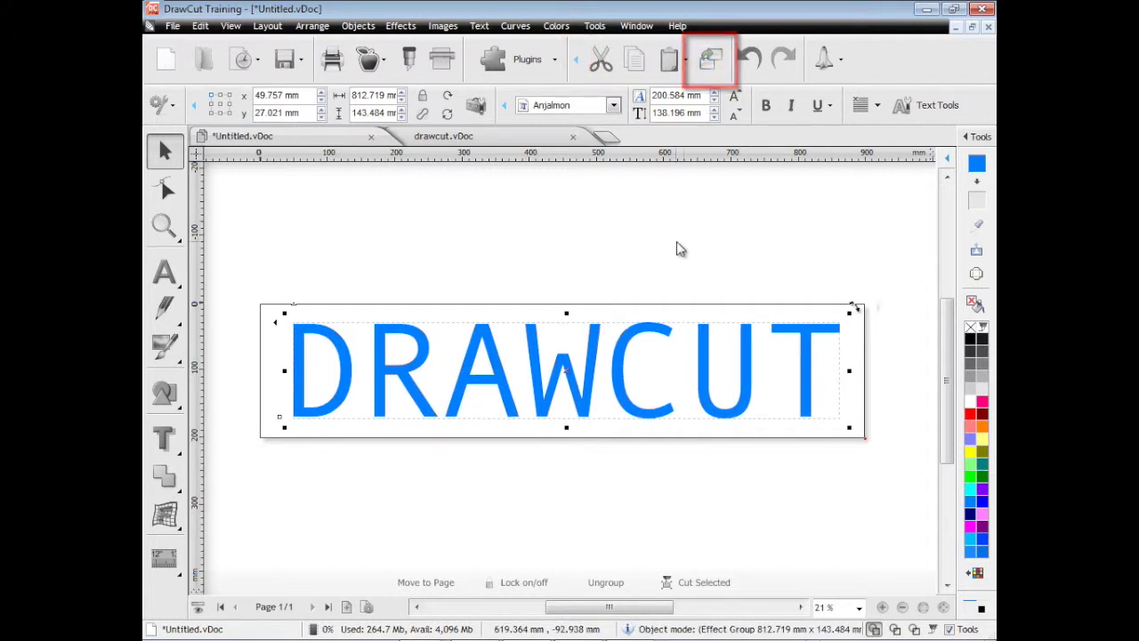
left_click(704, 247)
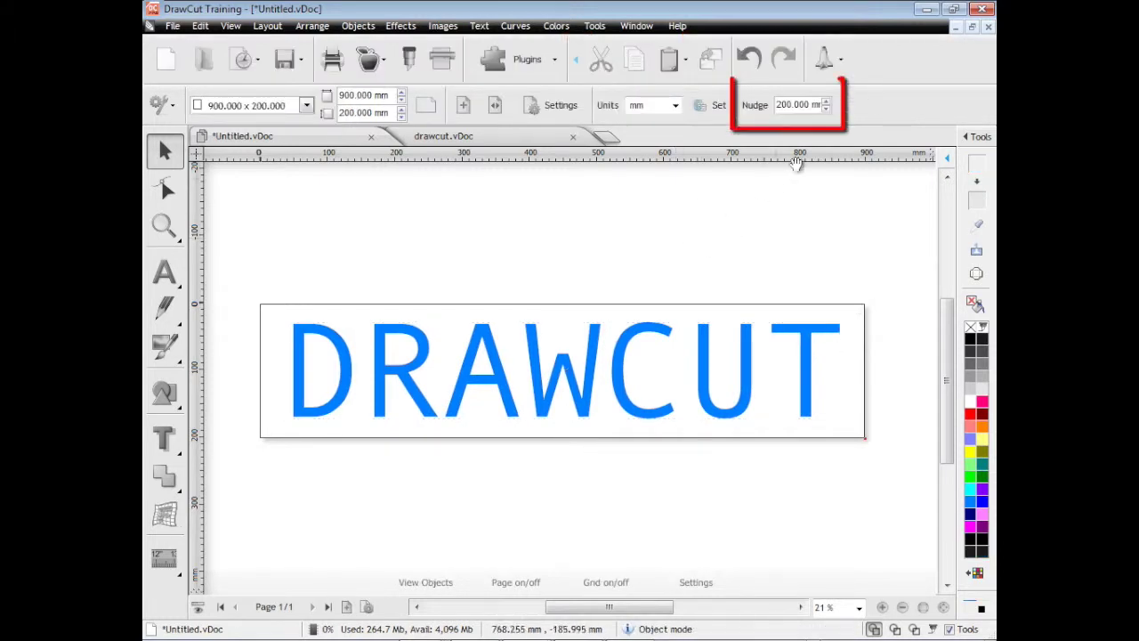
Step: Duplicate DRAWCUT 200 mm above the original, then bring up the drawcut.vDoc reference
left_click(743, 338)
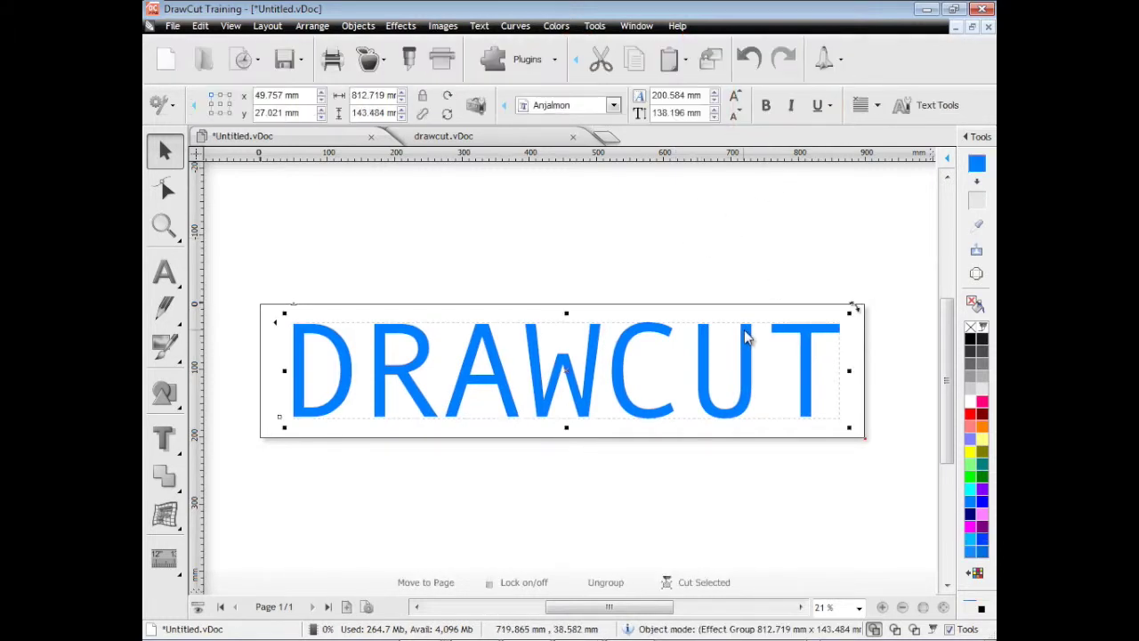
key("ctrl+d")
left_click(687, 484)
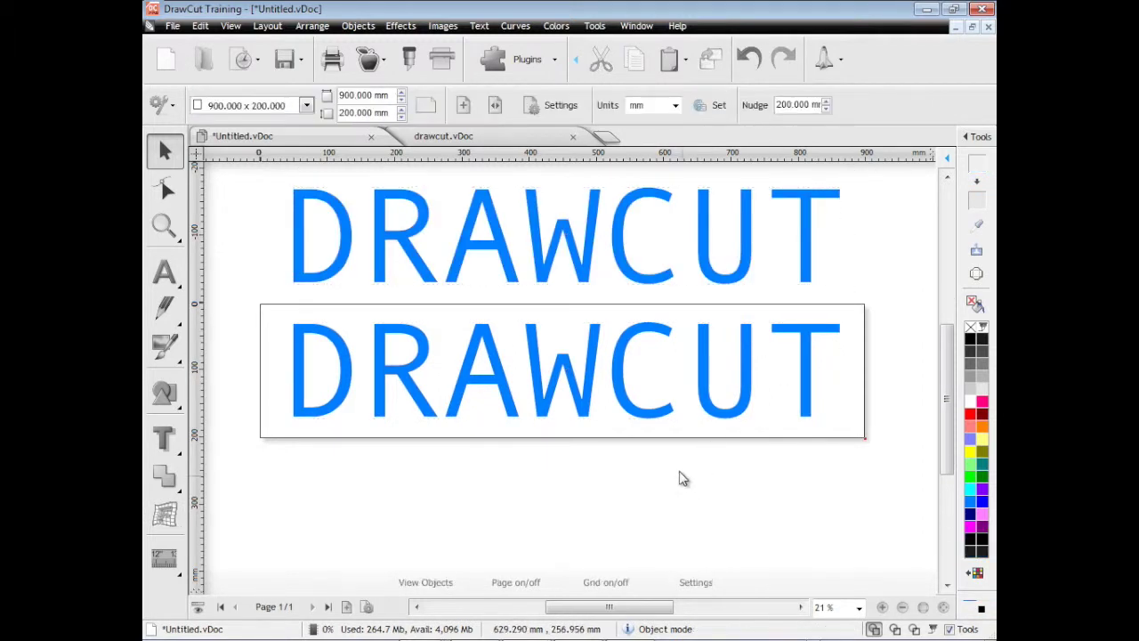
left_click(494, 347)
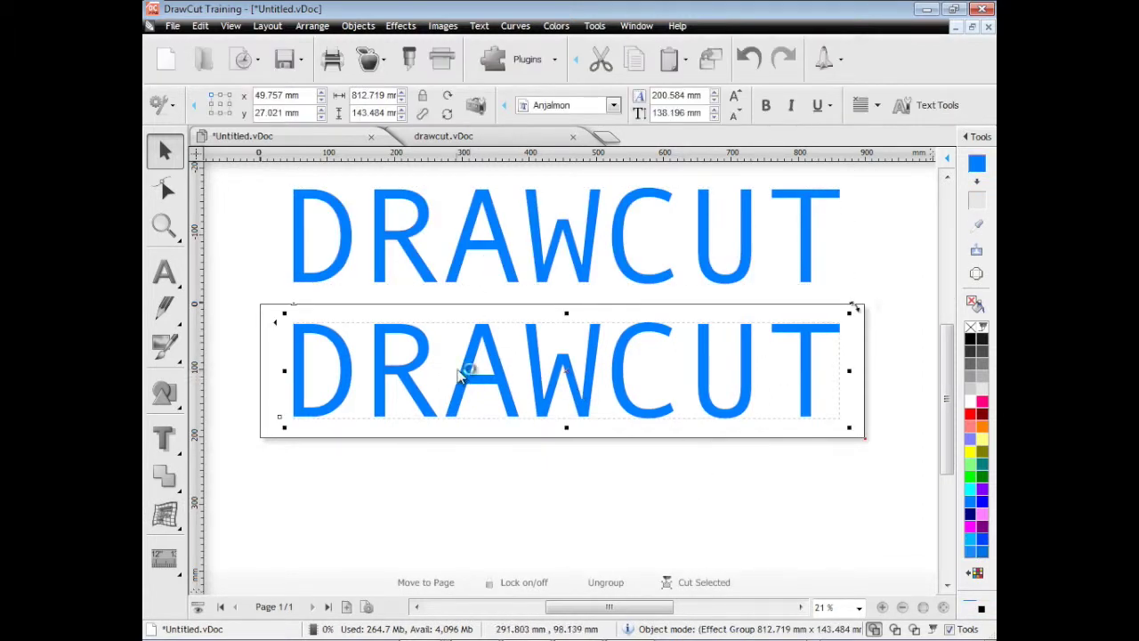
left_click(505, 138)
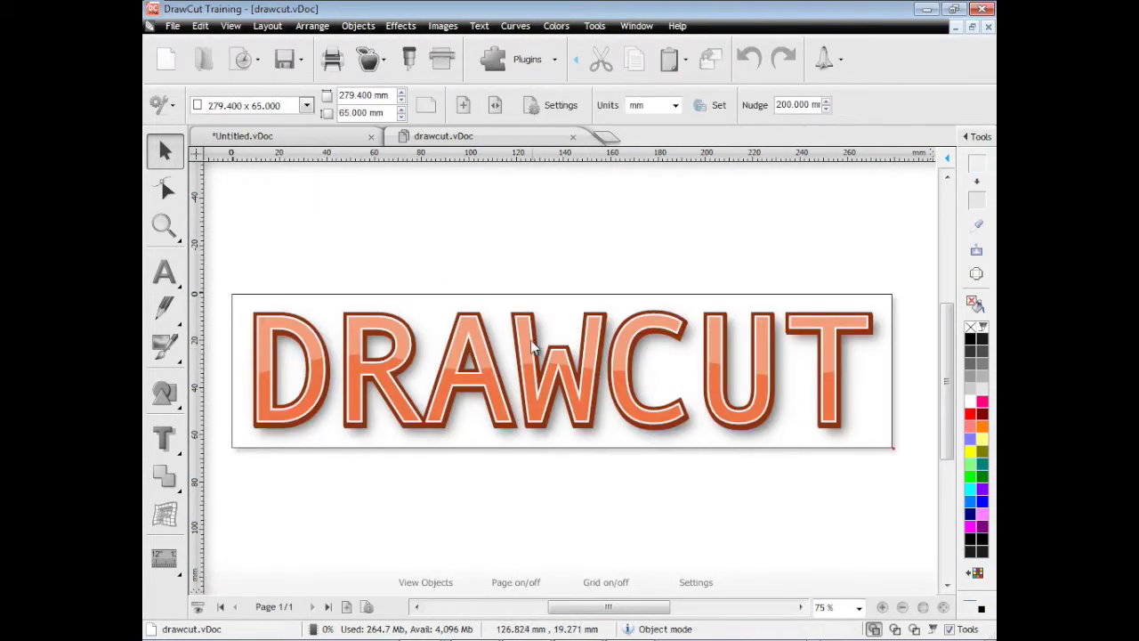
Step: Drag the reference's W out of the word and undo it, then reselect Untitled's lower DRAWCUT
left_click(529, 344)
left_click_drag(544, 347, 585, 259)
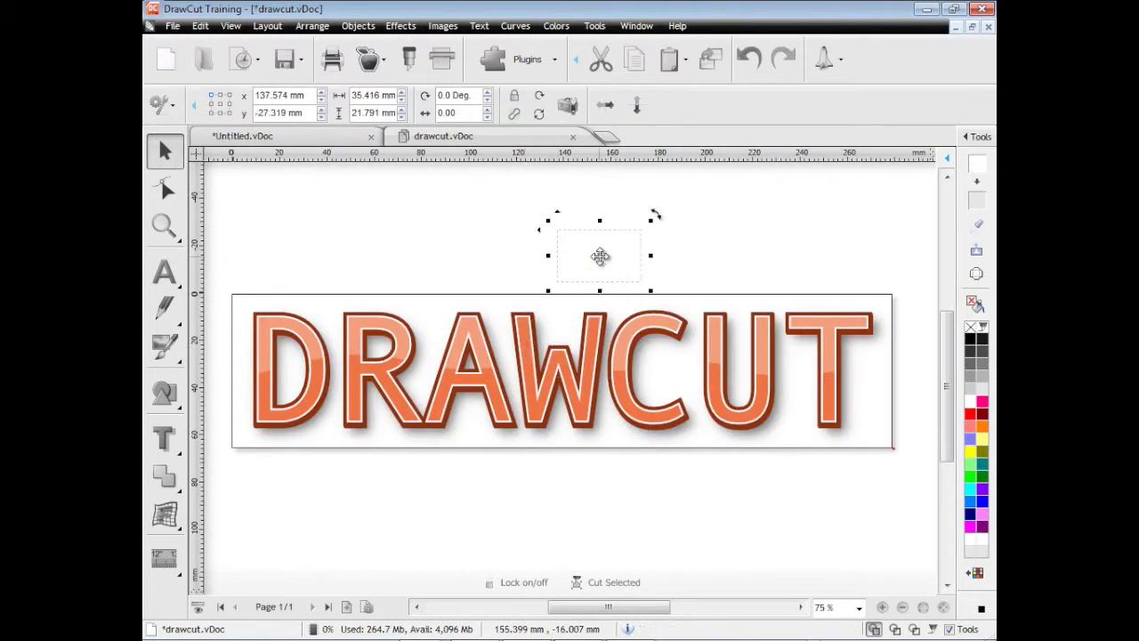
left_click(580, 62)
left_click(596, 63)
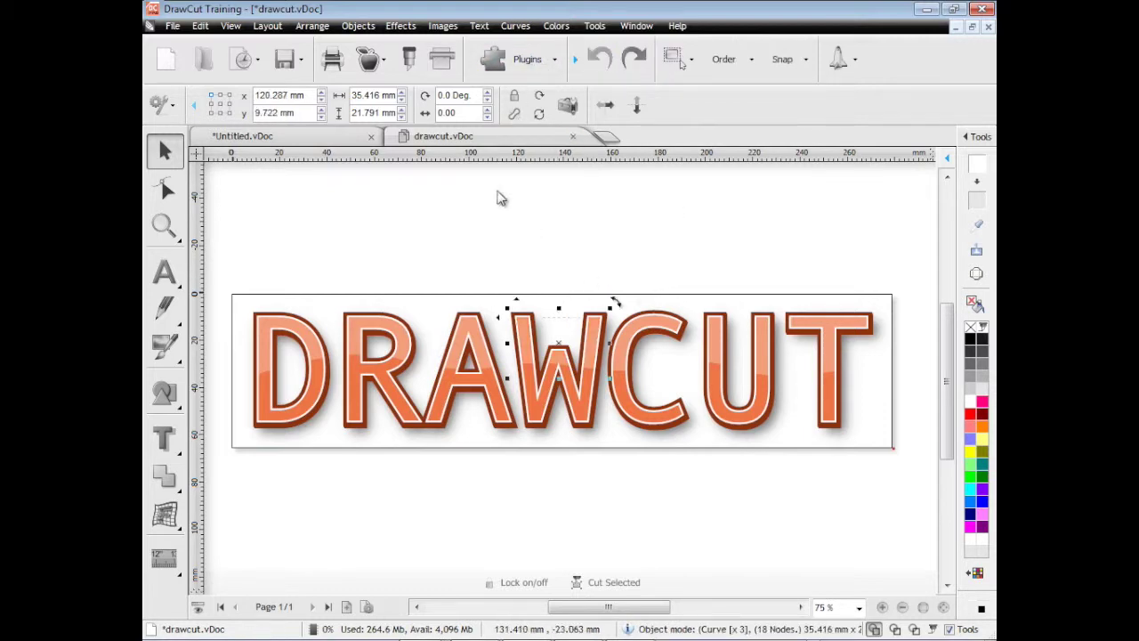
key("ctrl+Tab")
left_click(499, 356)
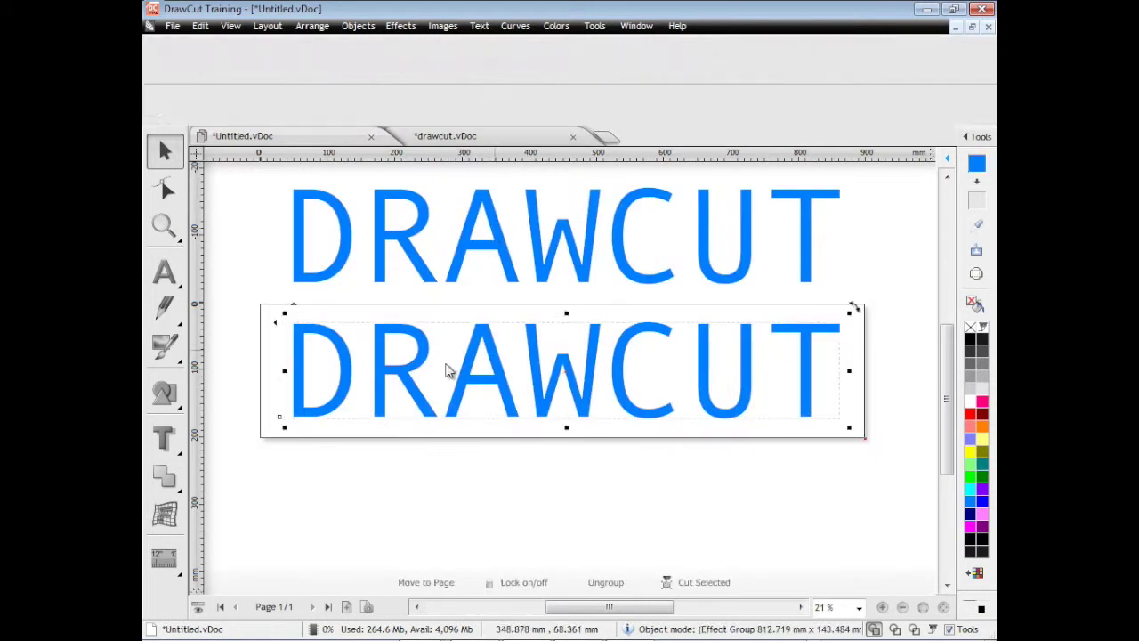
Step: Draw a closed smooth curve with a wavy lower edge across the lower DRAWCUT, returning above it
left_click(165, 309)
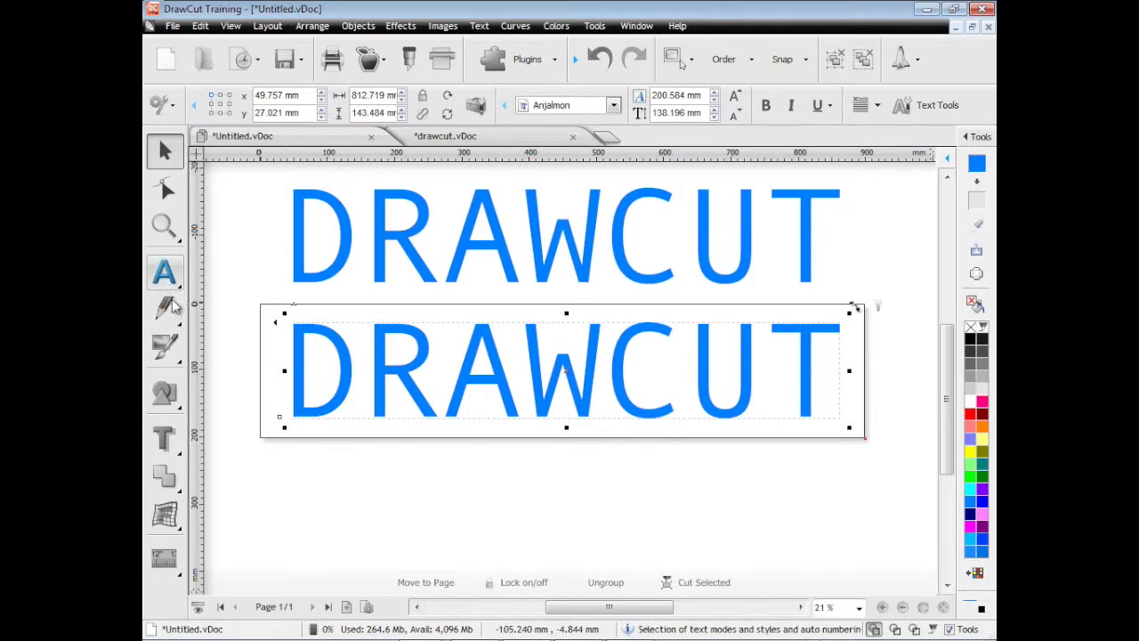
left_click(279, 326)
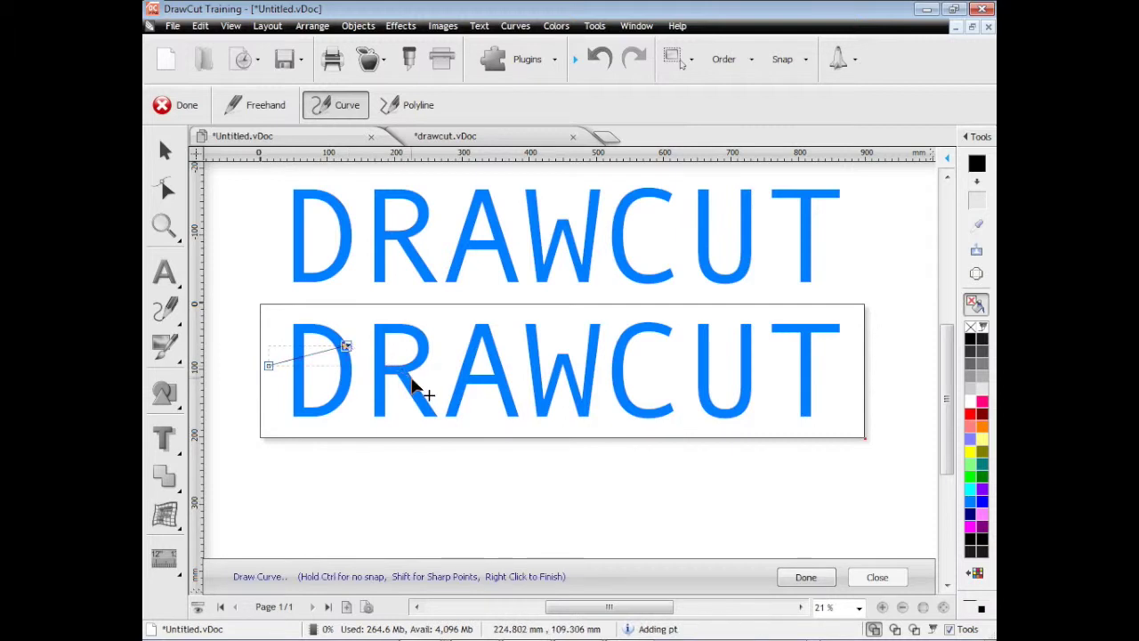
left_click(404, 363)
left_click(461, 344)
left_click(539, 370)
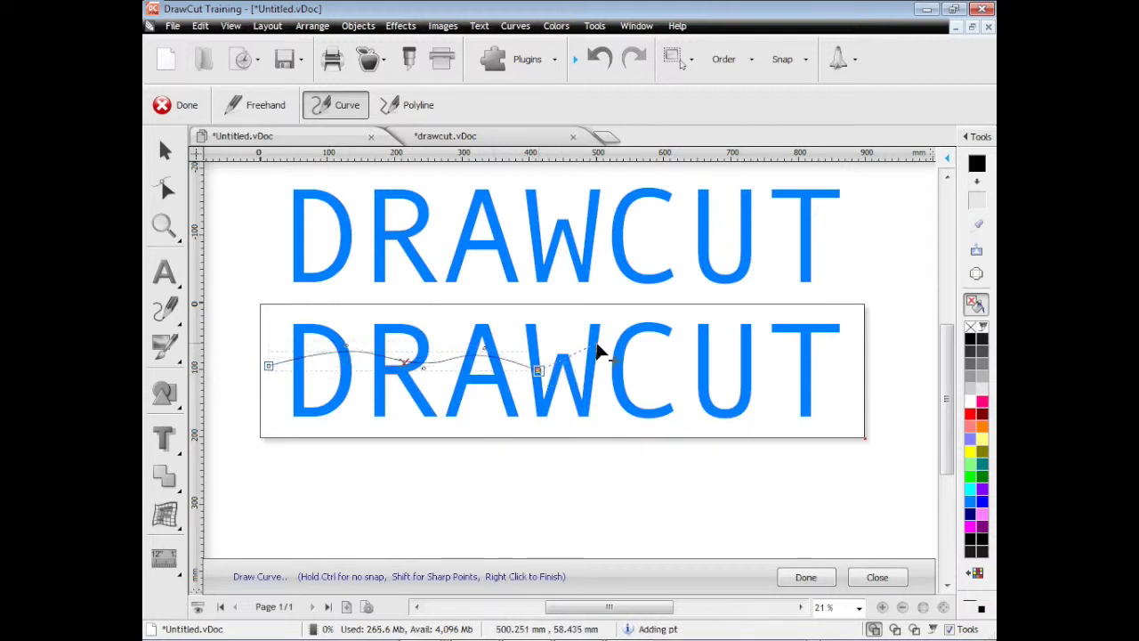
left_click(663, 369)
left_click(734, 347)
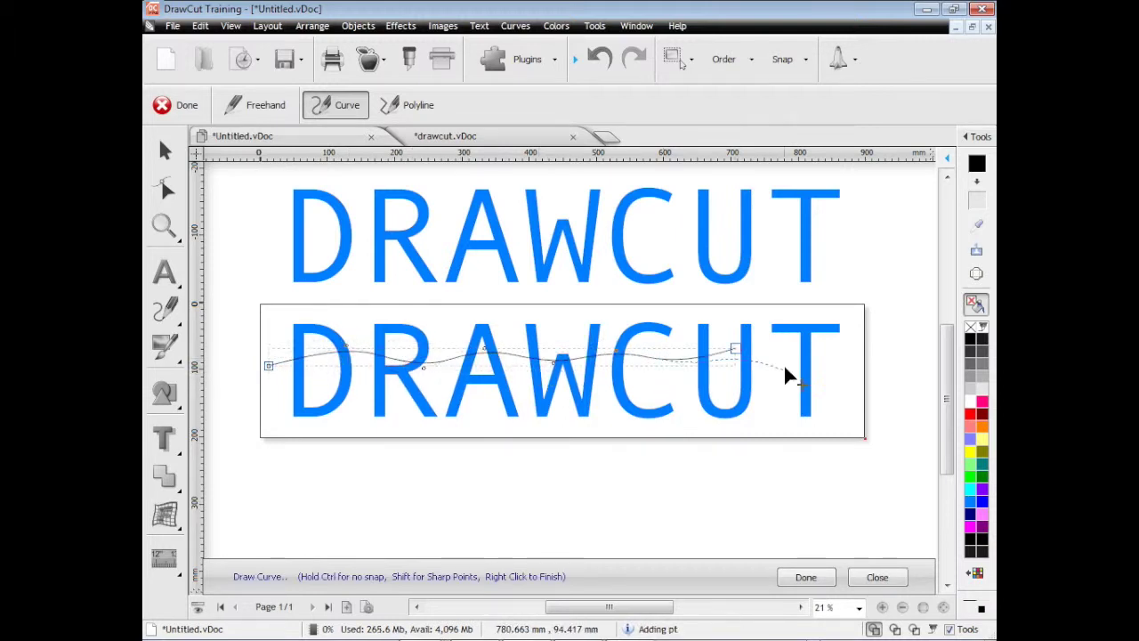
left_click(863, 332)
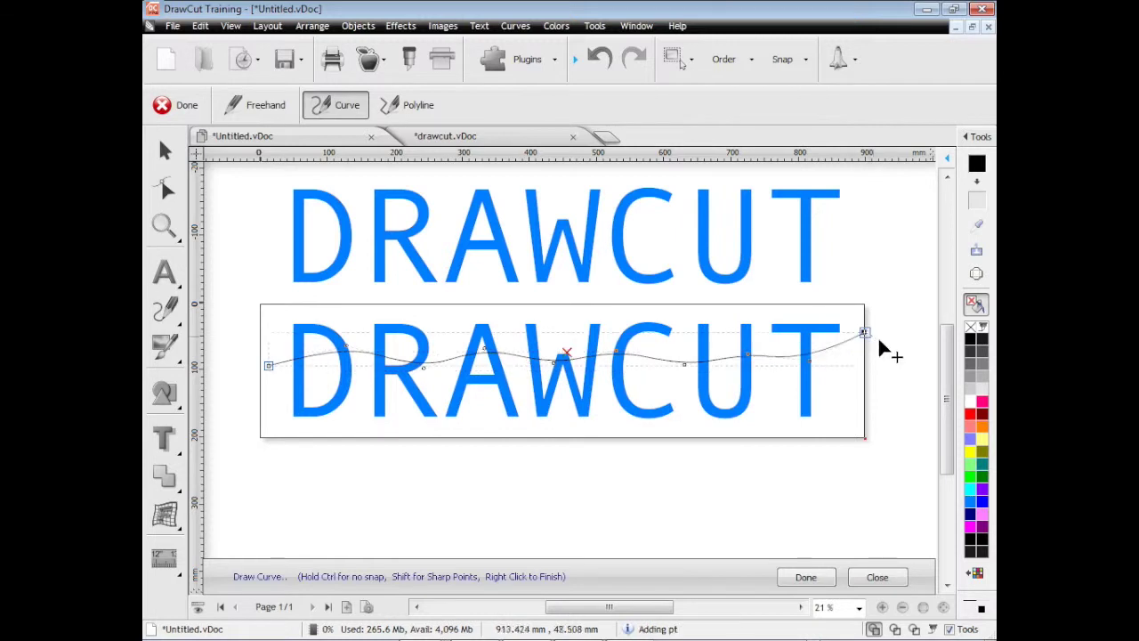
left_click(864, 282)
left_click(261, 274)
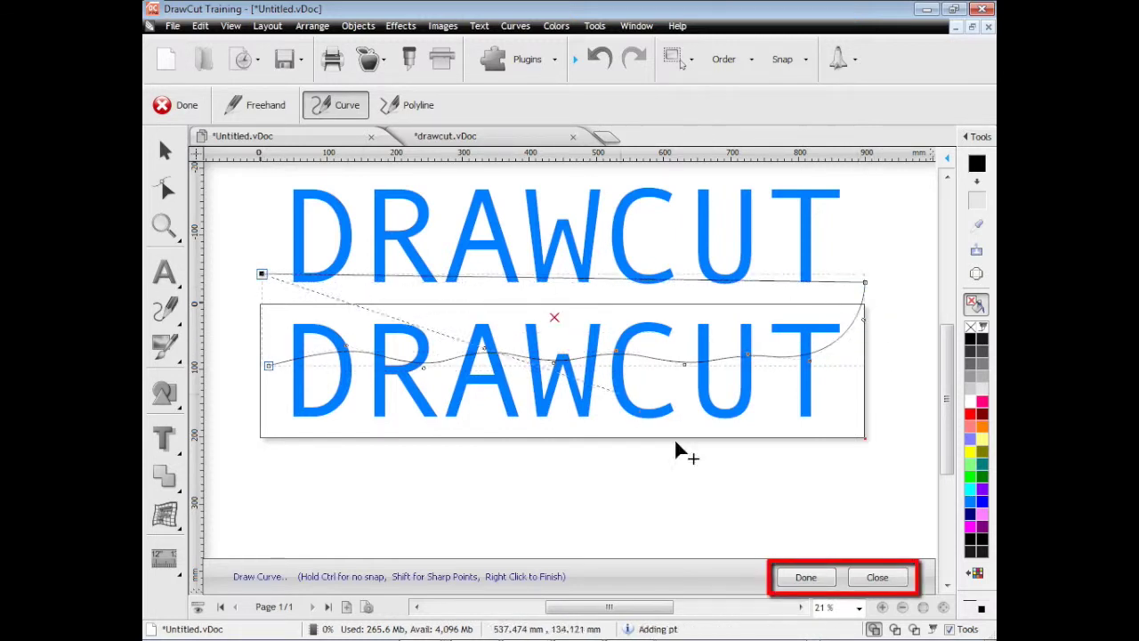
left_click(876, 579)
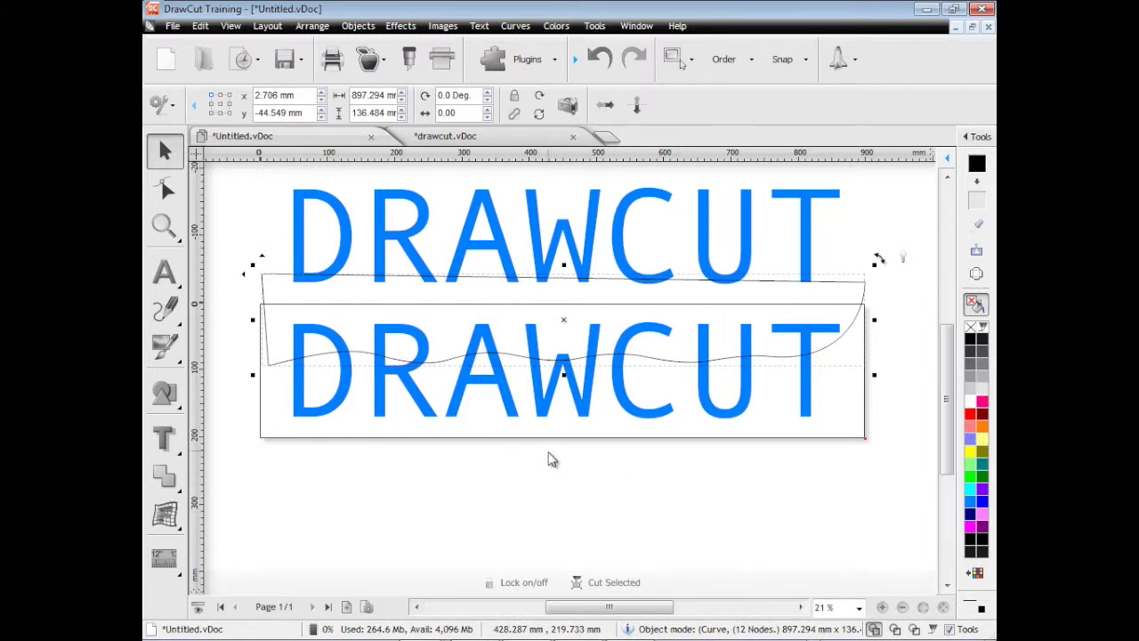
Step: Intersect the curve with the lower DRAWCUT, keeping only the top band of the letters
left_click(513, 404, "shift")
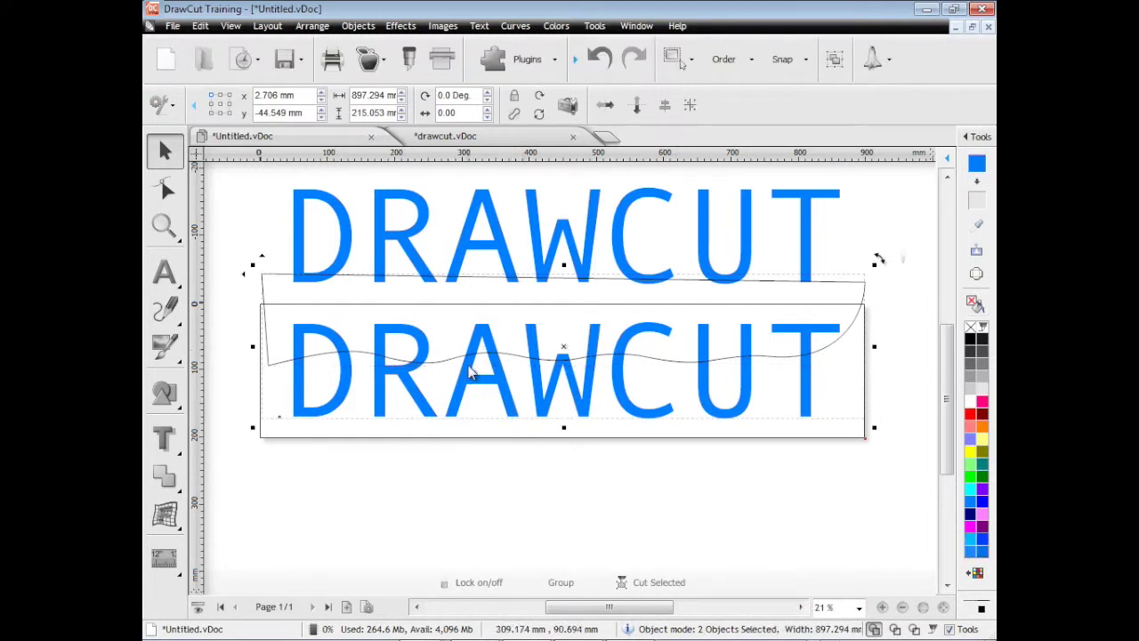
left_click_drag(244, 251, 907, 481)
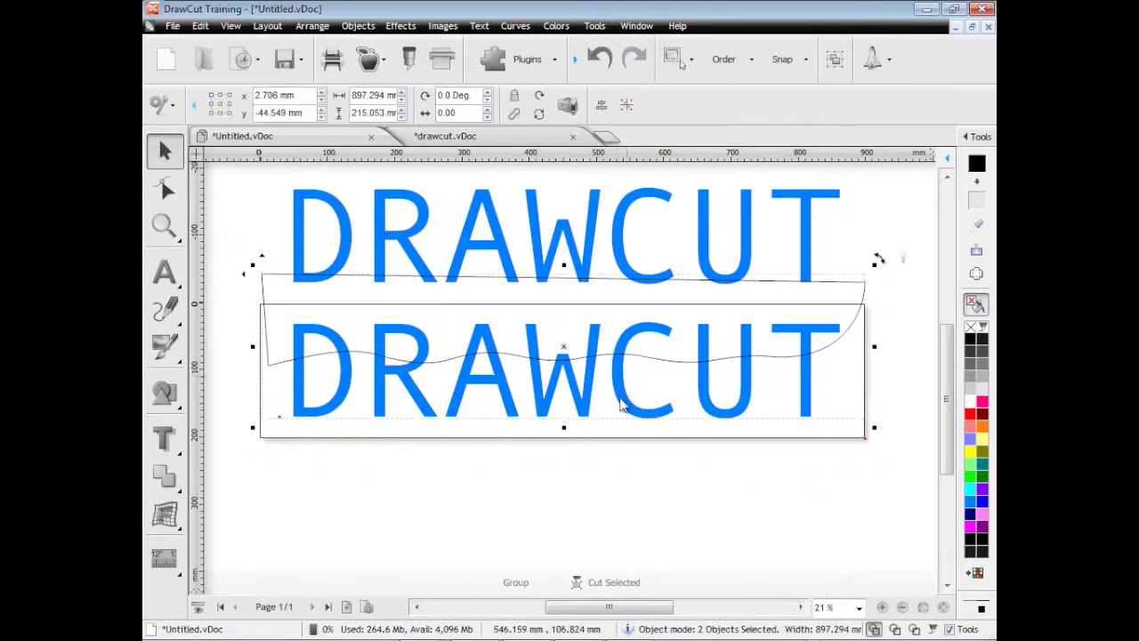
left_click(163, 476)
left_click(308, 495)
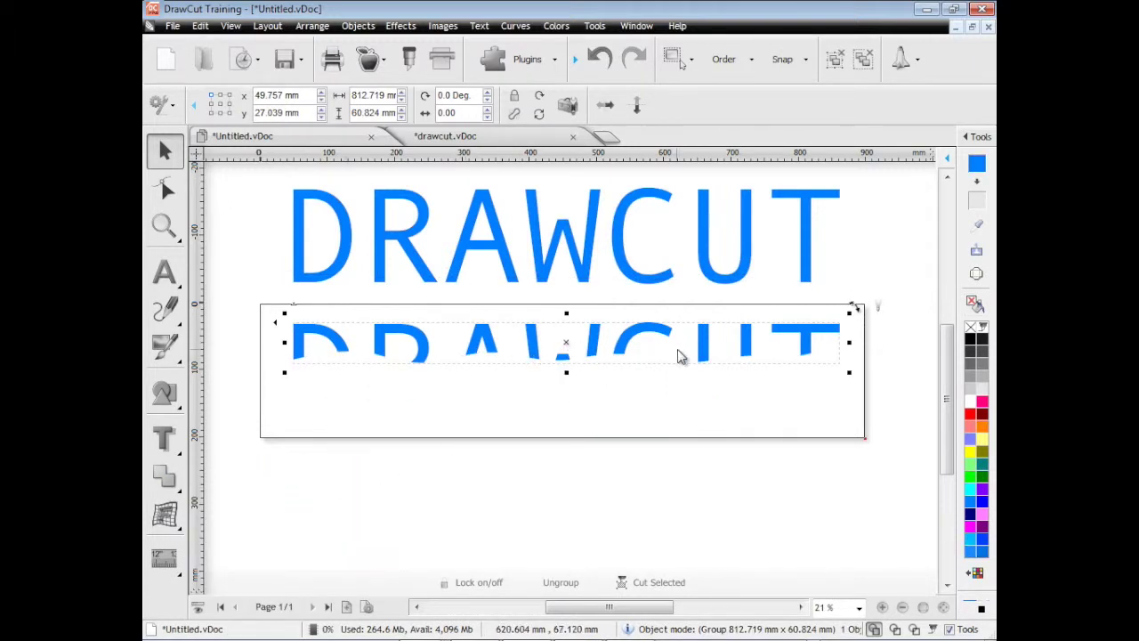
Step: Move the upper DRAWCUT 200 mm down onto the band and colour it dark grey
left_click(631, 278)
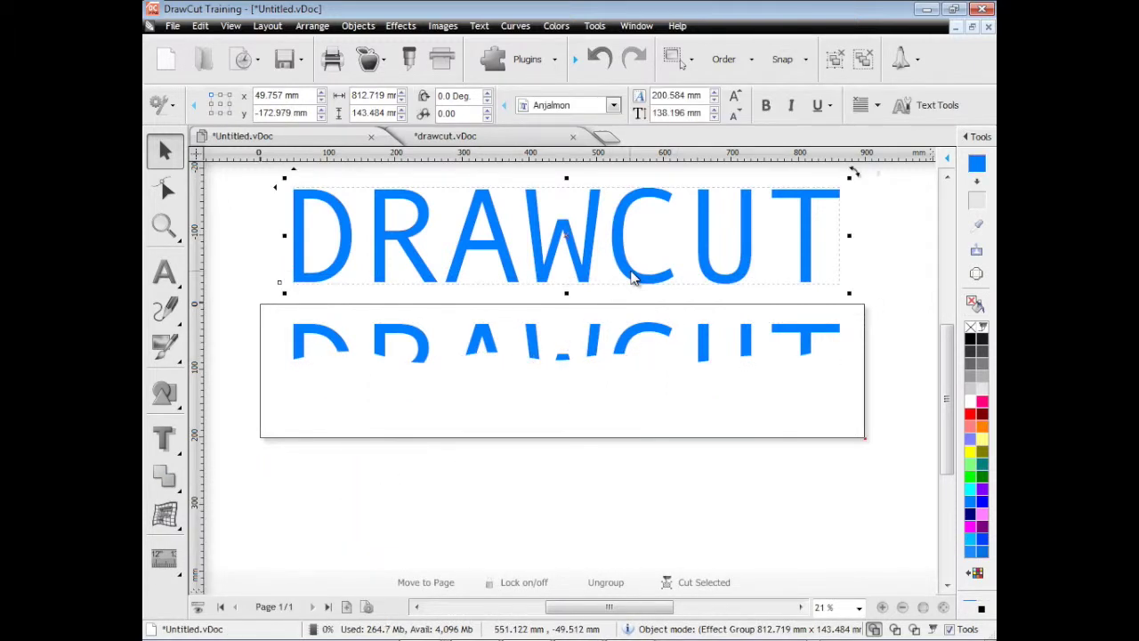
key("Down")
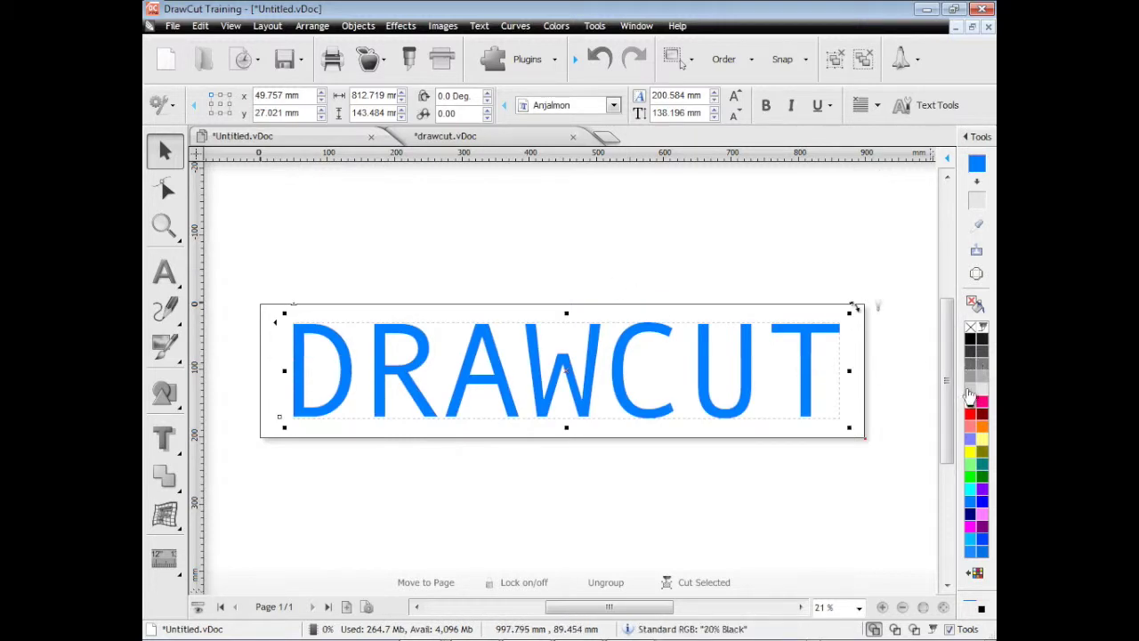
left_click(969, 356)
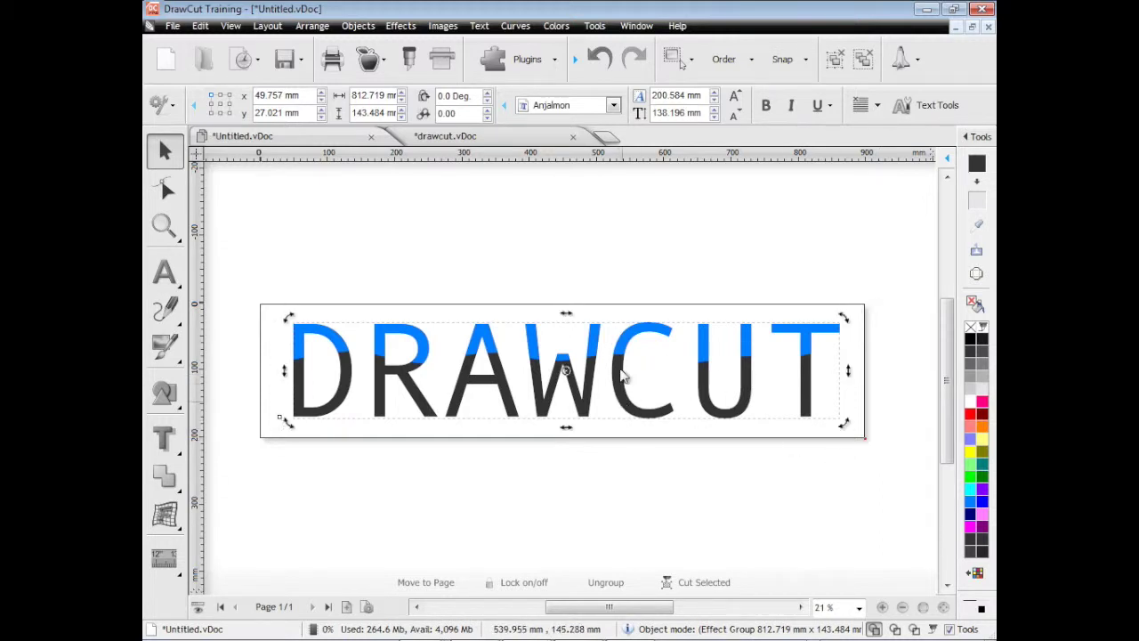
Step: Give the dark text the band's blue as reserve fill, then darken it one step
left_click(625, 354)
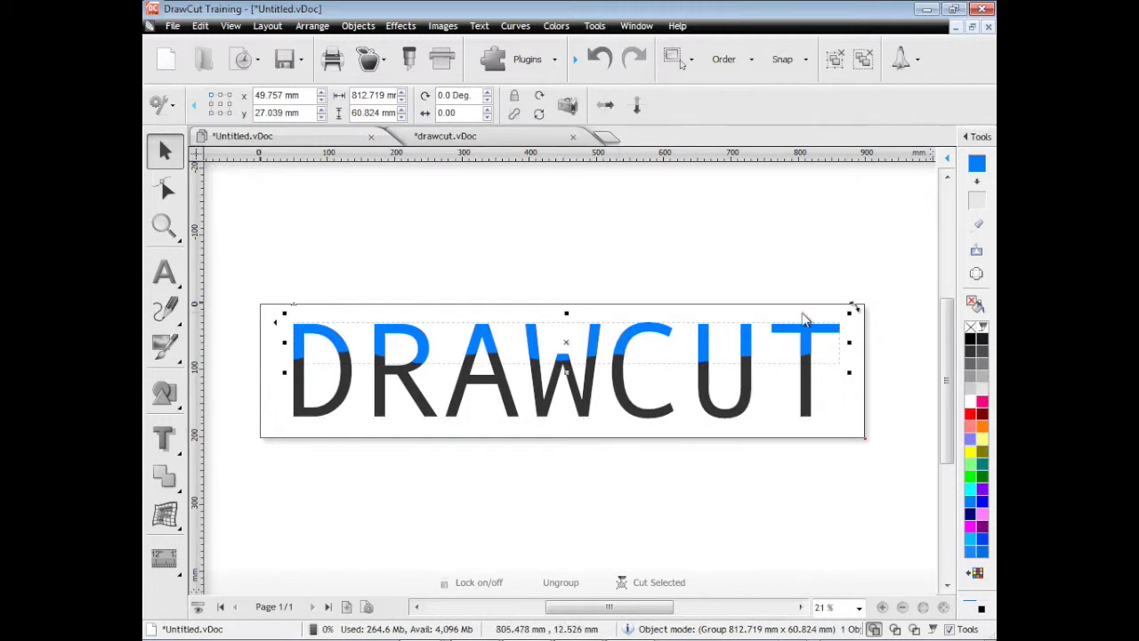
left_click(976, 187)
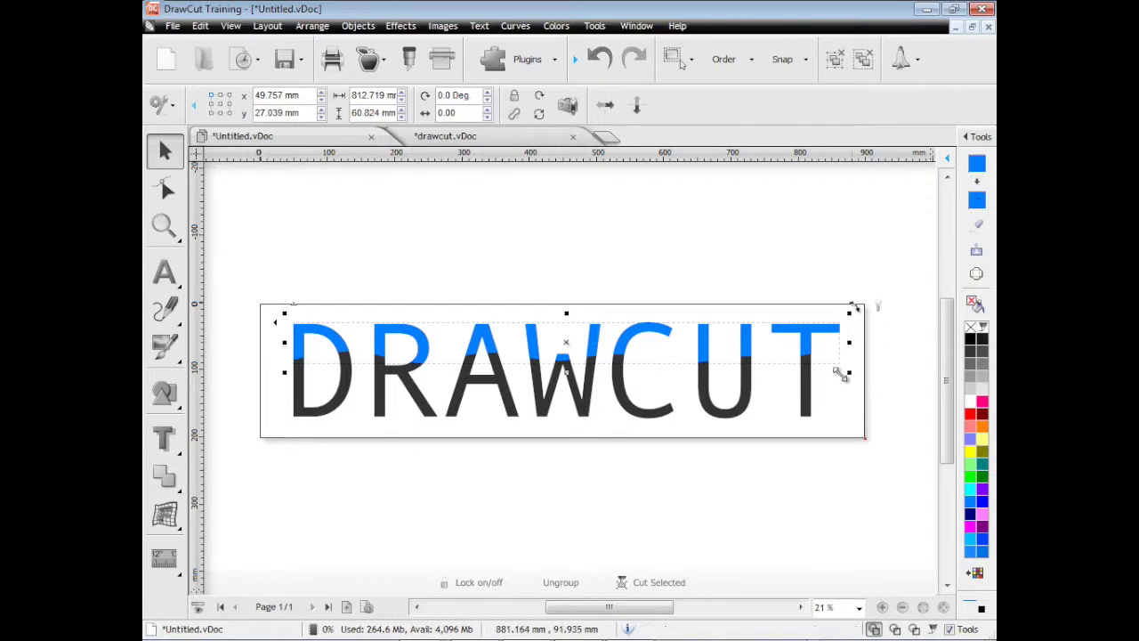
left_click(807, 403)
left_click(969, 228)
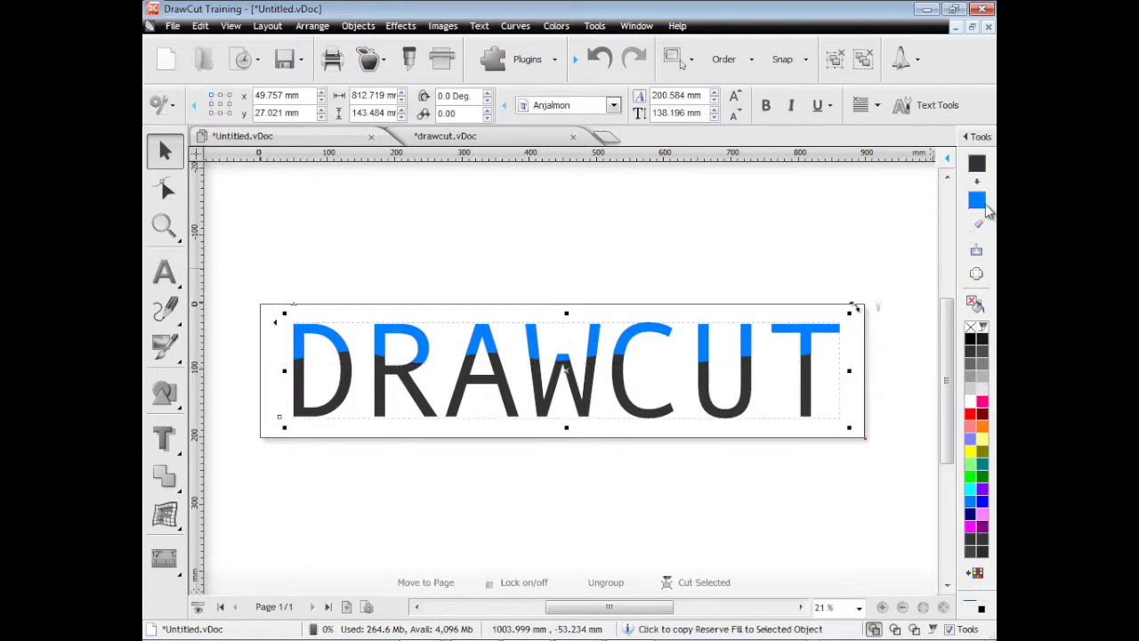
left_click(981, 553)
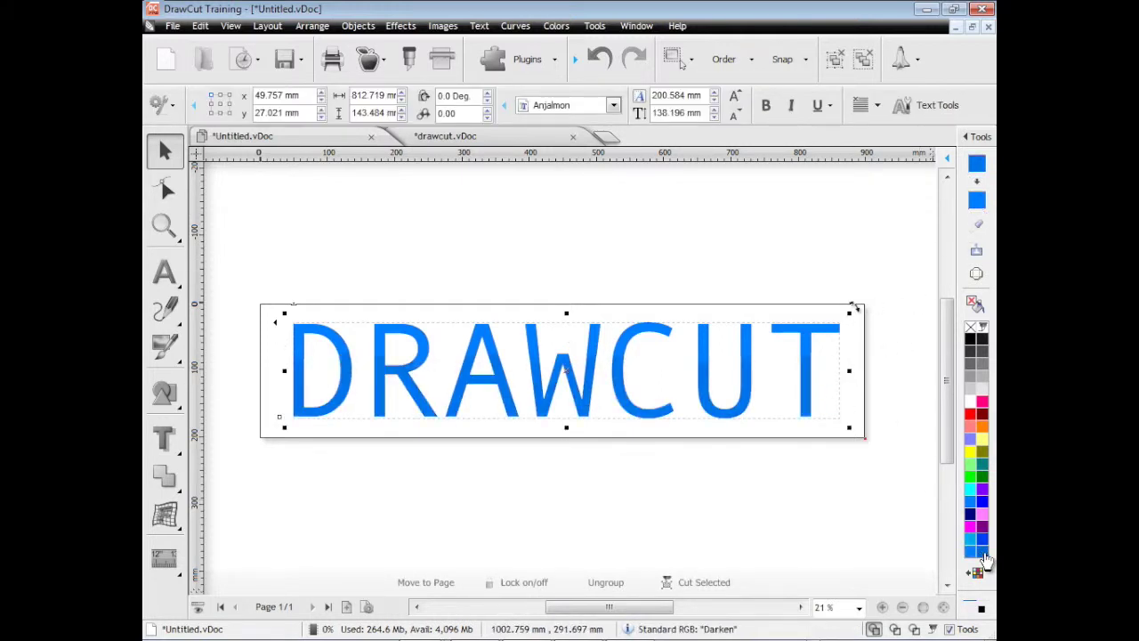
left_click(829, 520)
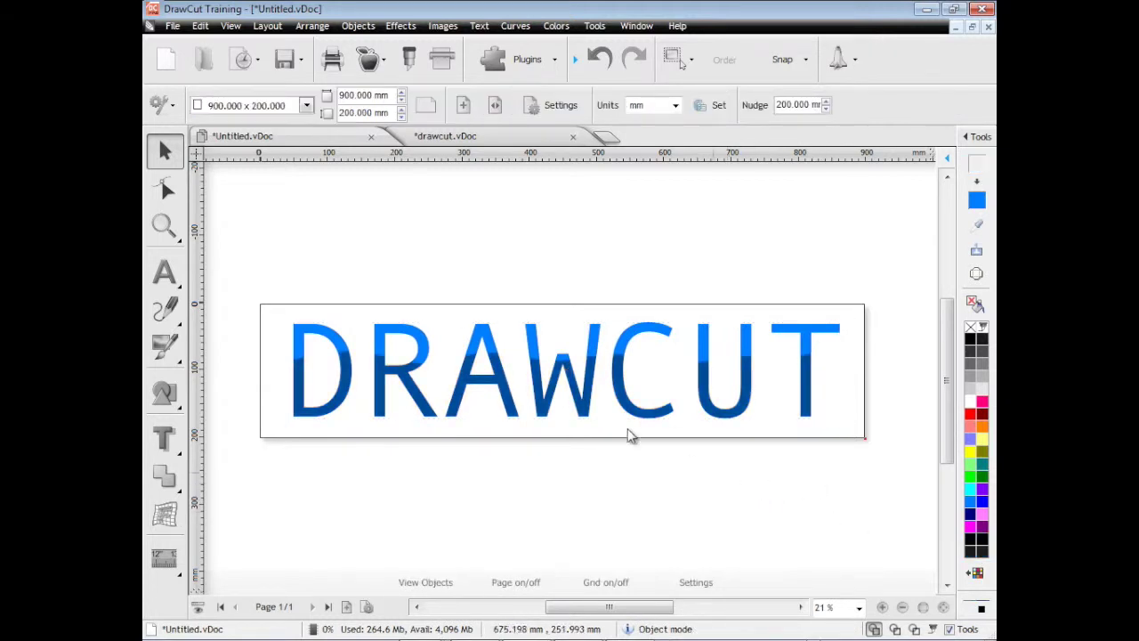
Step: Recolour the reflection band pale blue (R208 G232 B255) in the Uniform Color Editor
left_click(632, 347)
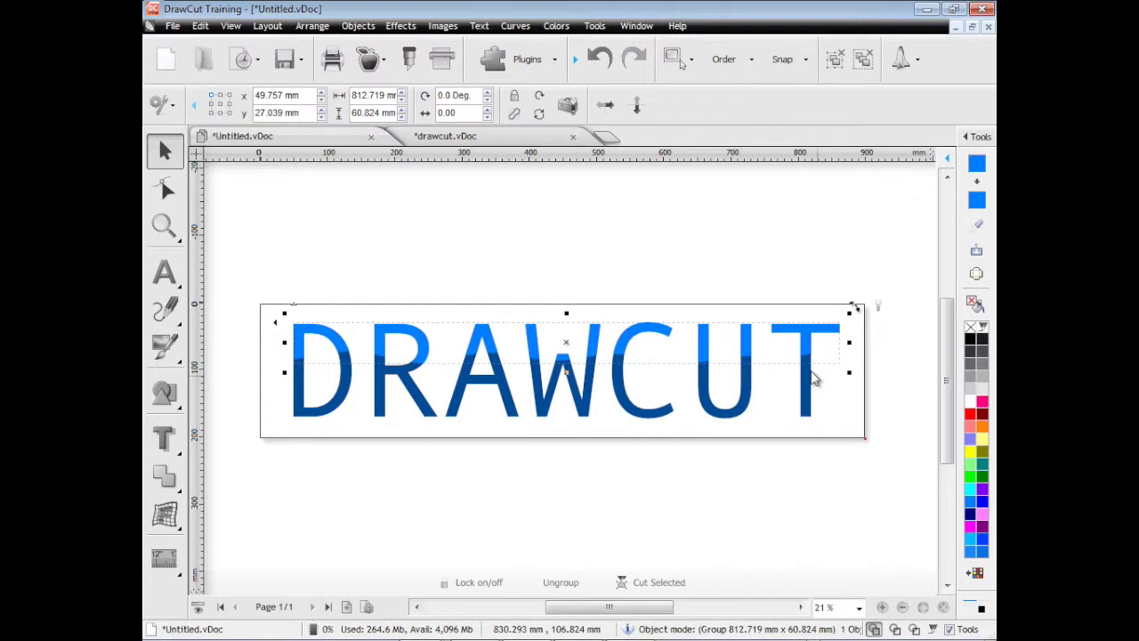
left_click(976, 163)
left_click_drag(647, 207, 672, 267)
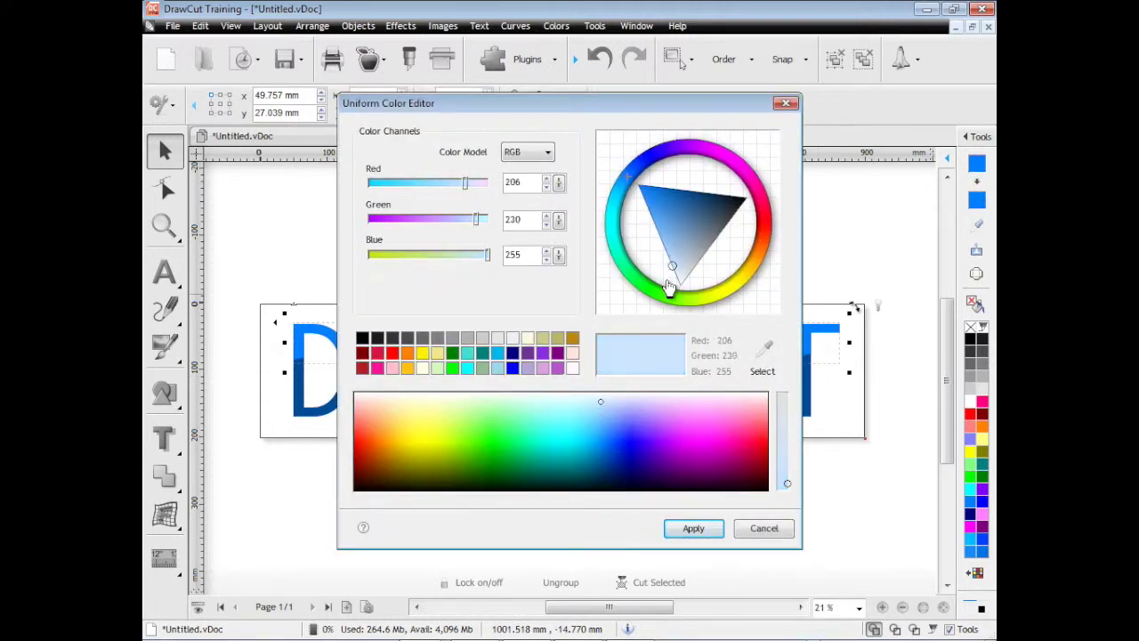
left_click(693, 528)
left_click(669, 523)
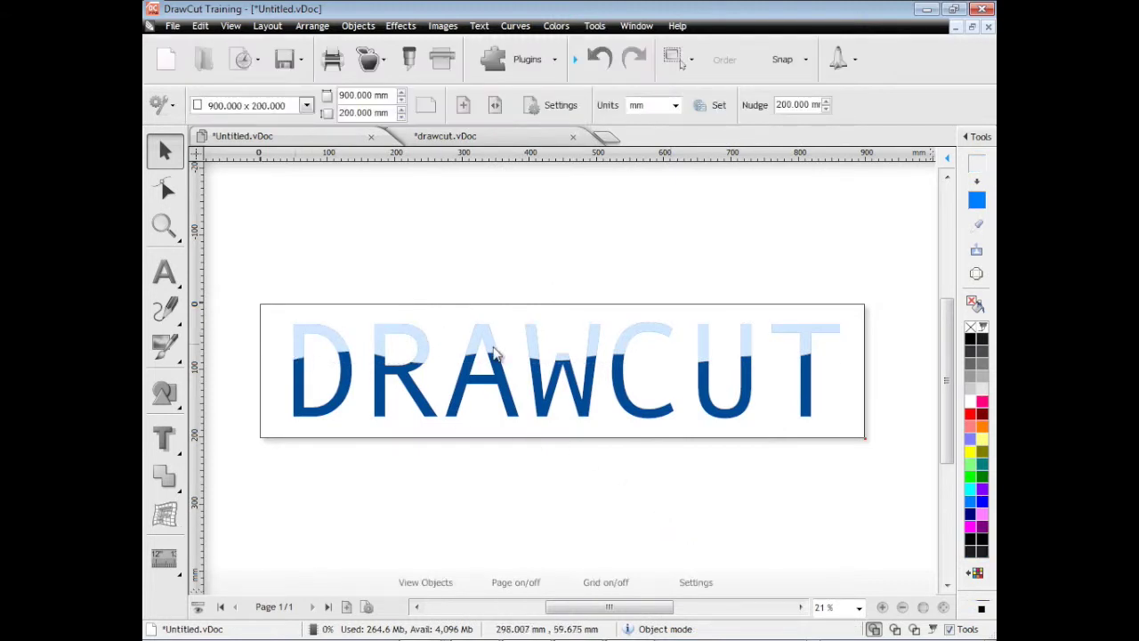
left_click(588, 402)
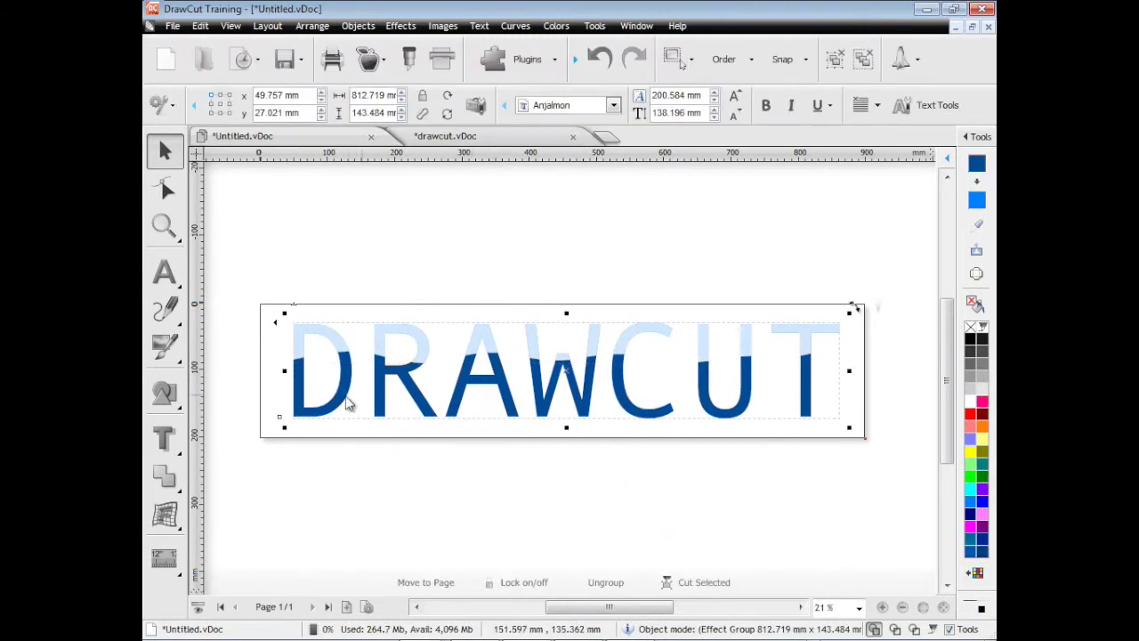
Step: Add a dark navy Outline Effect to DRAWCUT with 5.54% offset and 1.50% inset
left_click(164, 438)
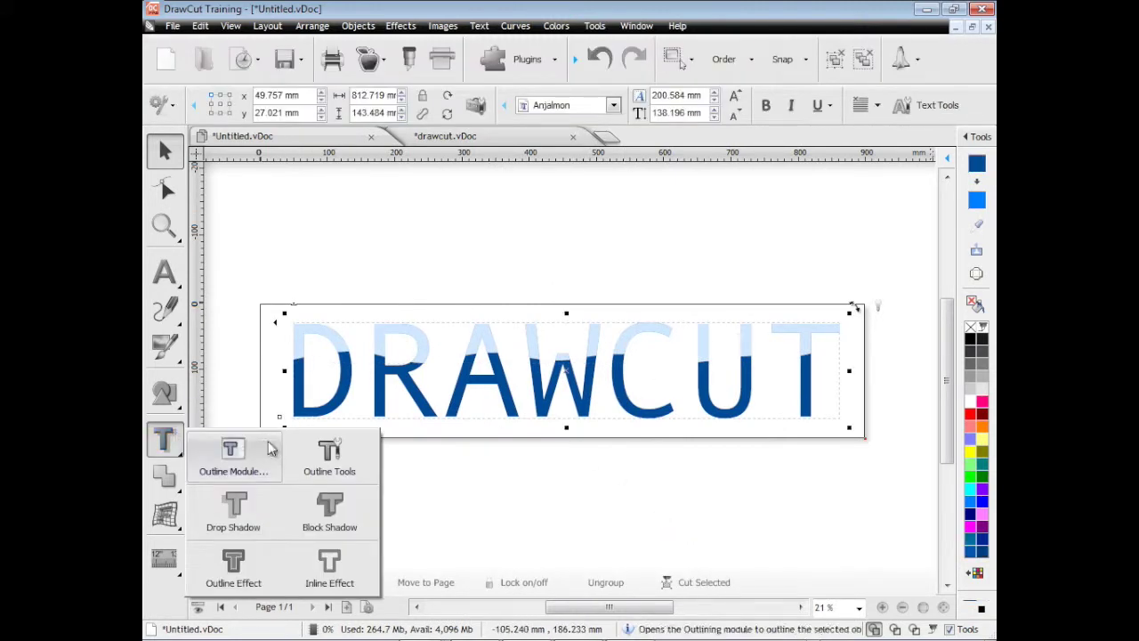
left_click(235, 566)
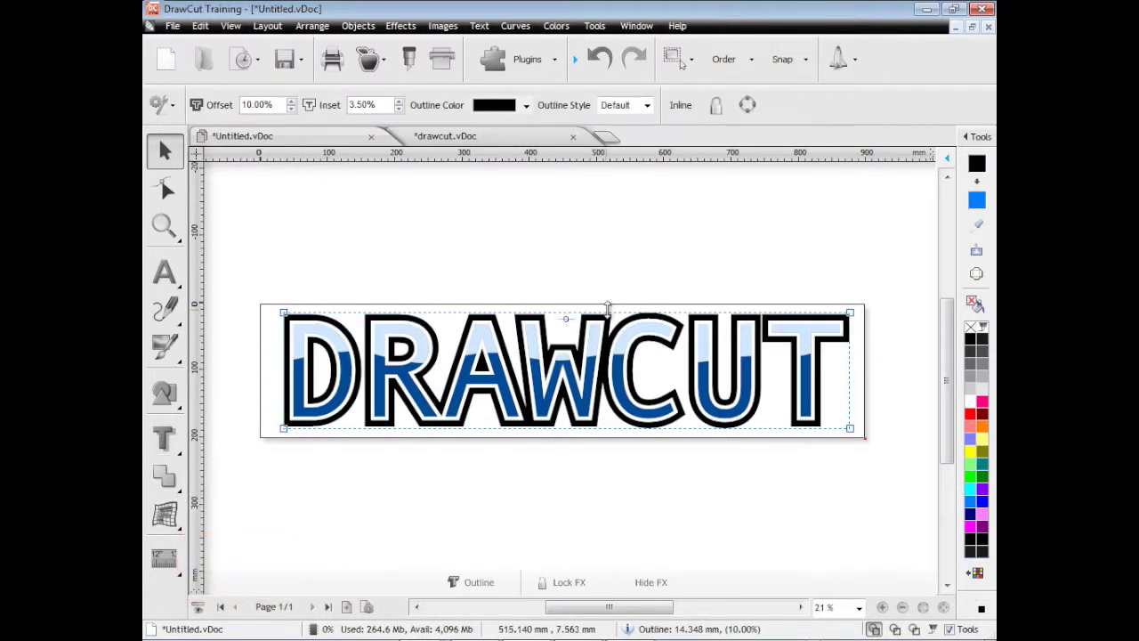
left_click_drag(611, 308, 578, 322)
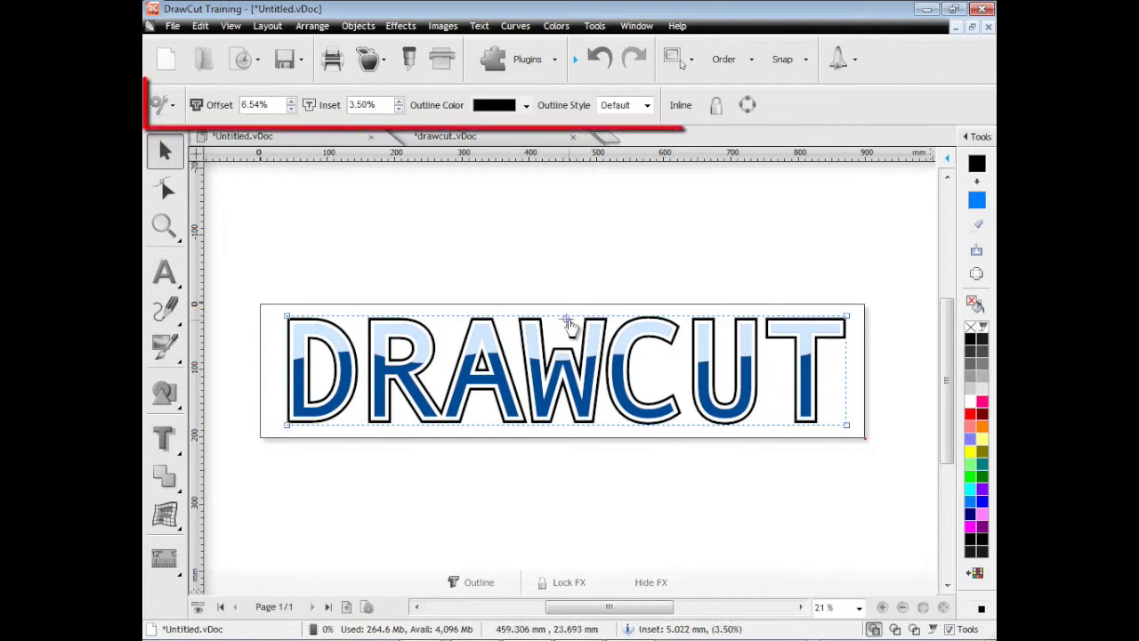
left_click(398, 110)
left_click(398, 109)
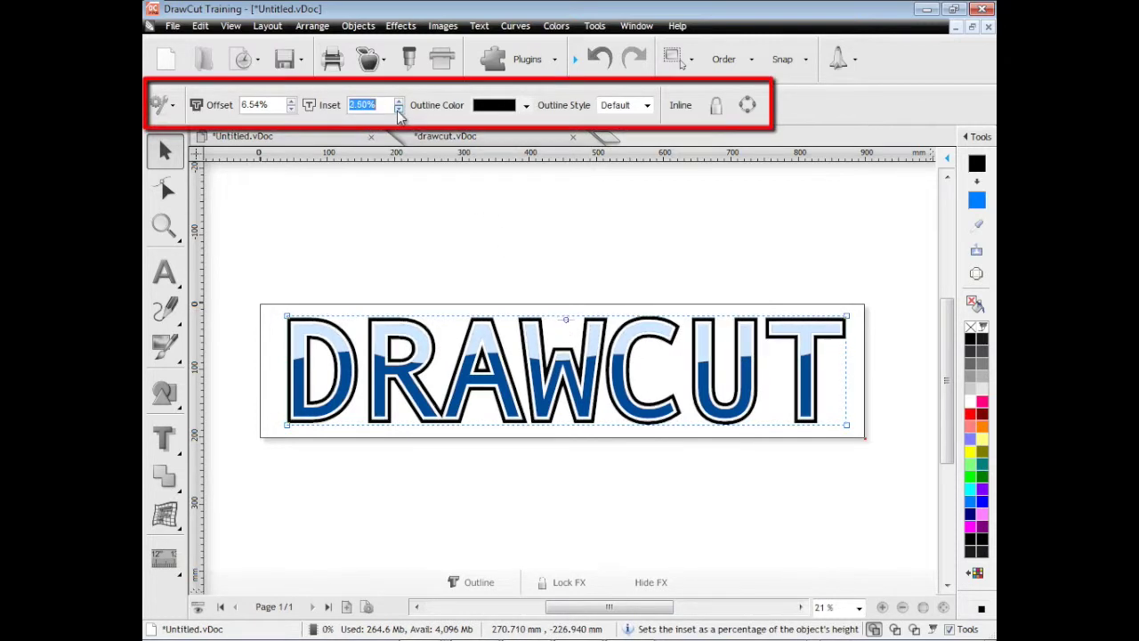
left_click(399, 109)
left_click(399, 110)
left_click(290, 109)
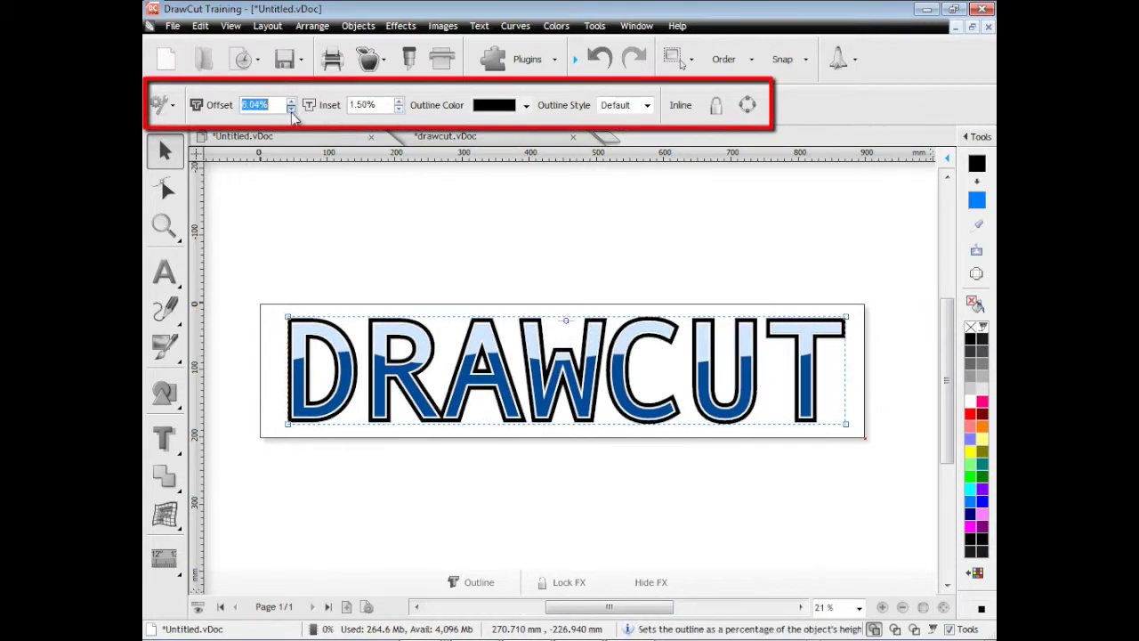
left_click(290, 109)
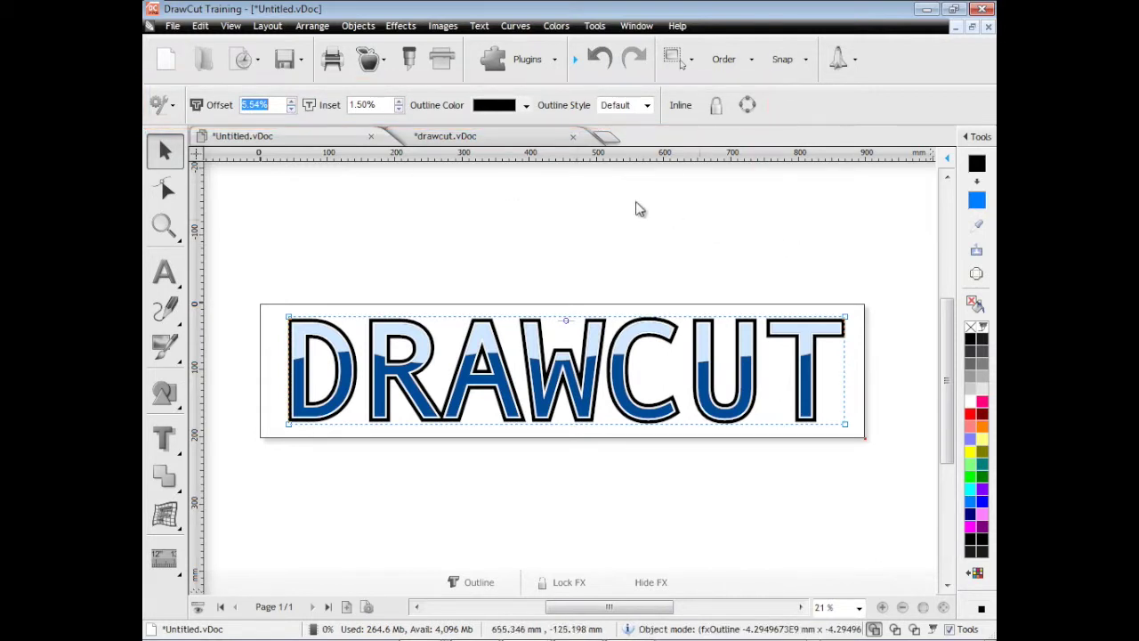
left_click(526, 105)
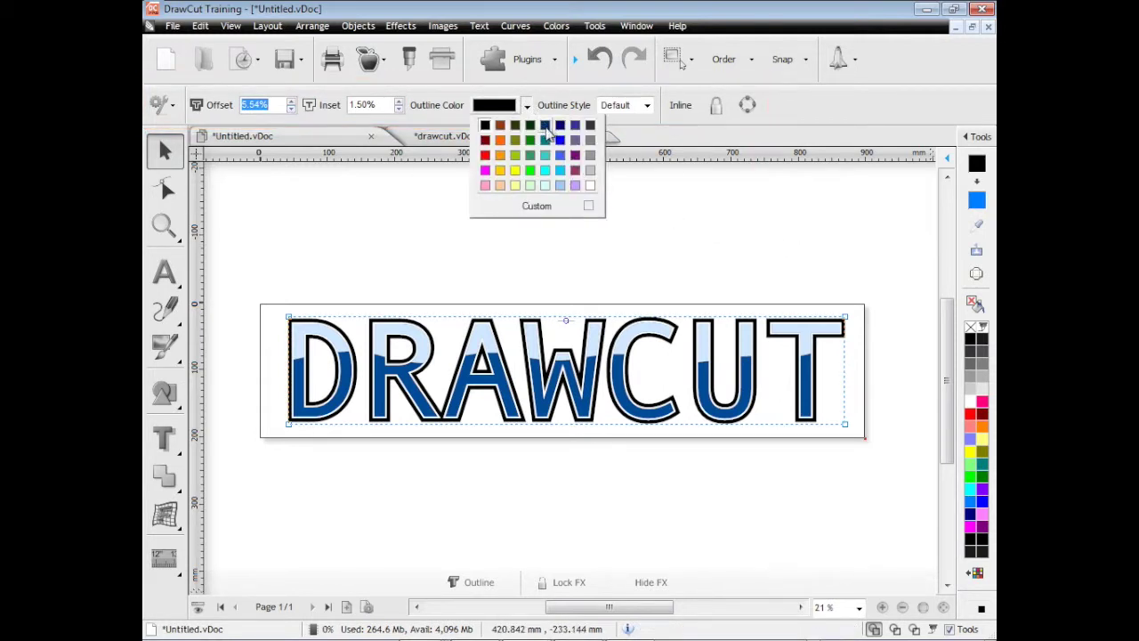
left_click(545, 126)
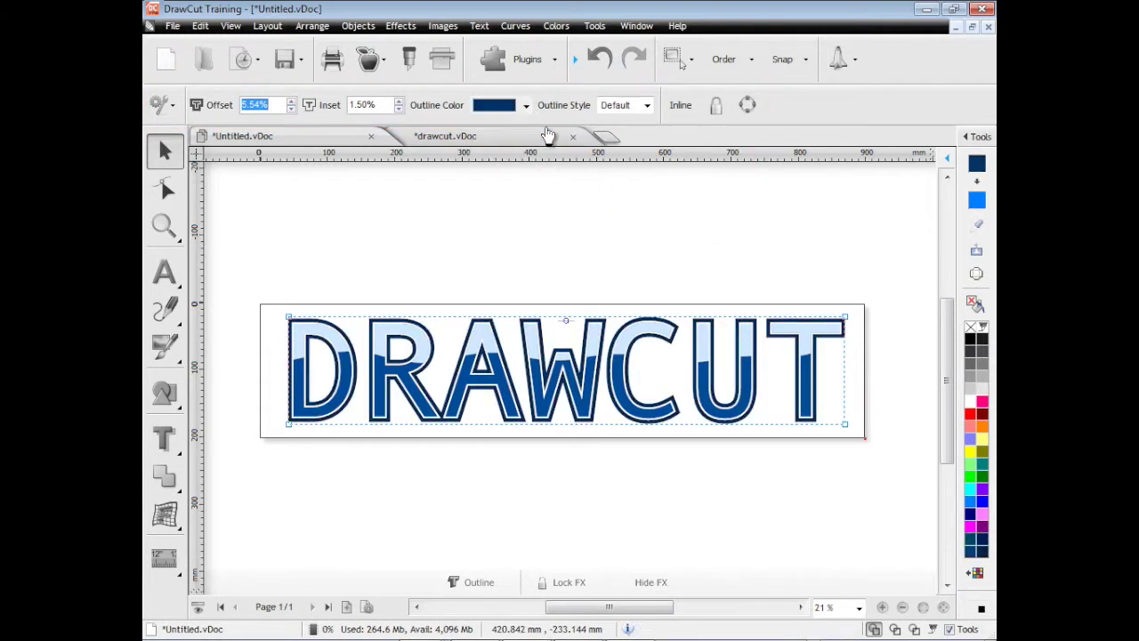
left_click(631, 351)
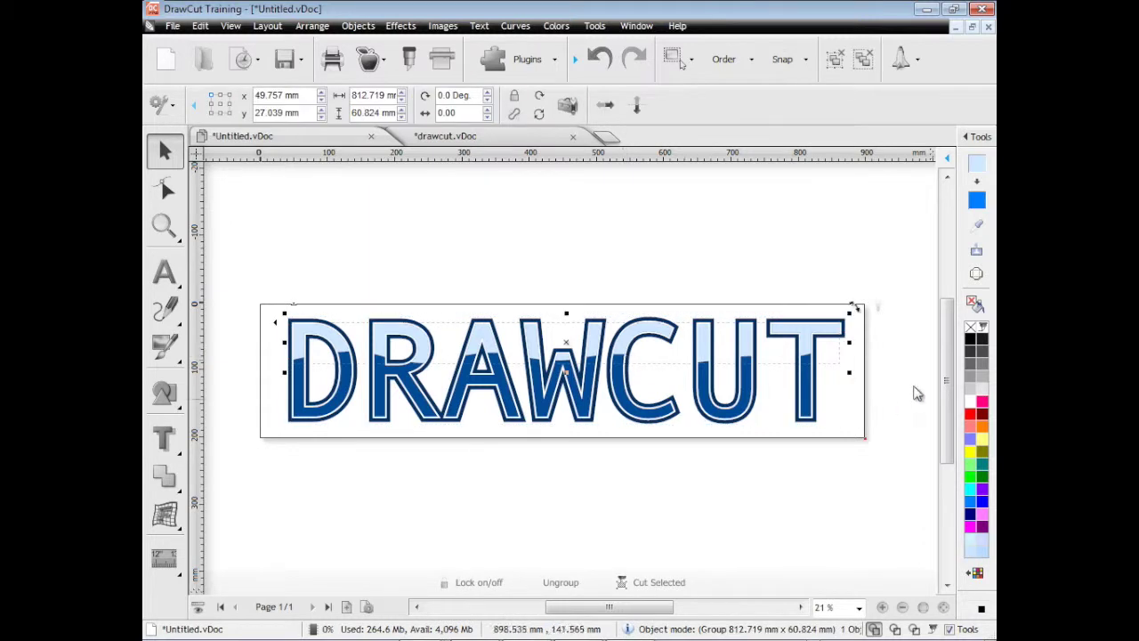
Step: Darken the reflection band three steps, compare with drawcut.vDoc, then reselect DRAWCUT
left_click(981, 559)
left_click(981, 559)
left_click(981, 559)
left_click(785, 485)
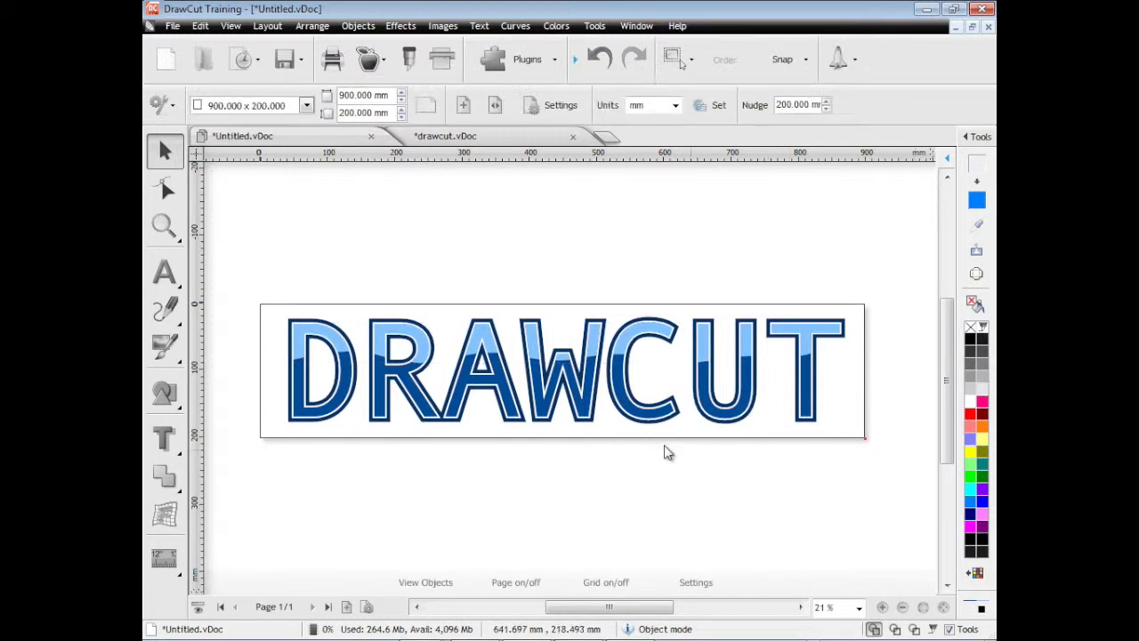
left_click(456, 138)
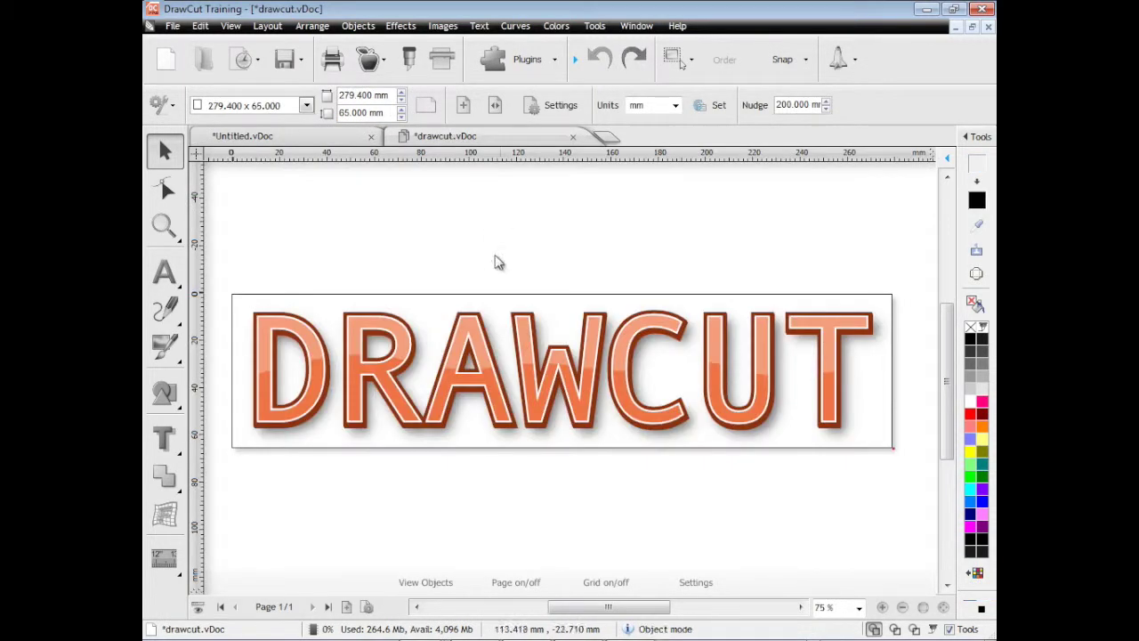
left_click(326, 135)
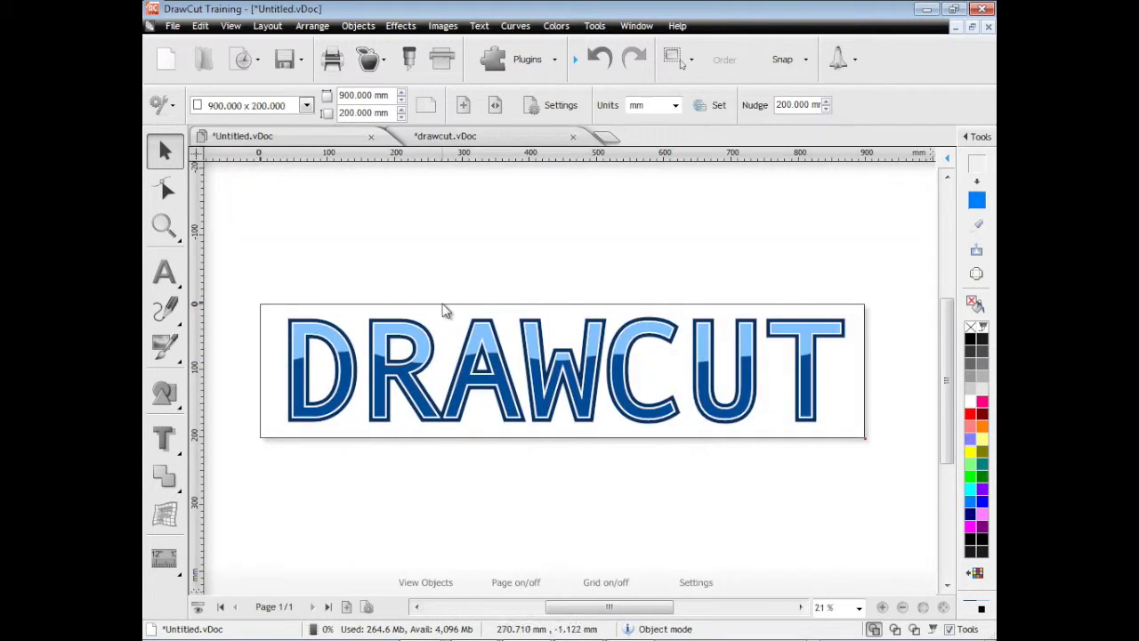
left_click(425, 404)
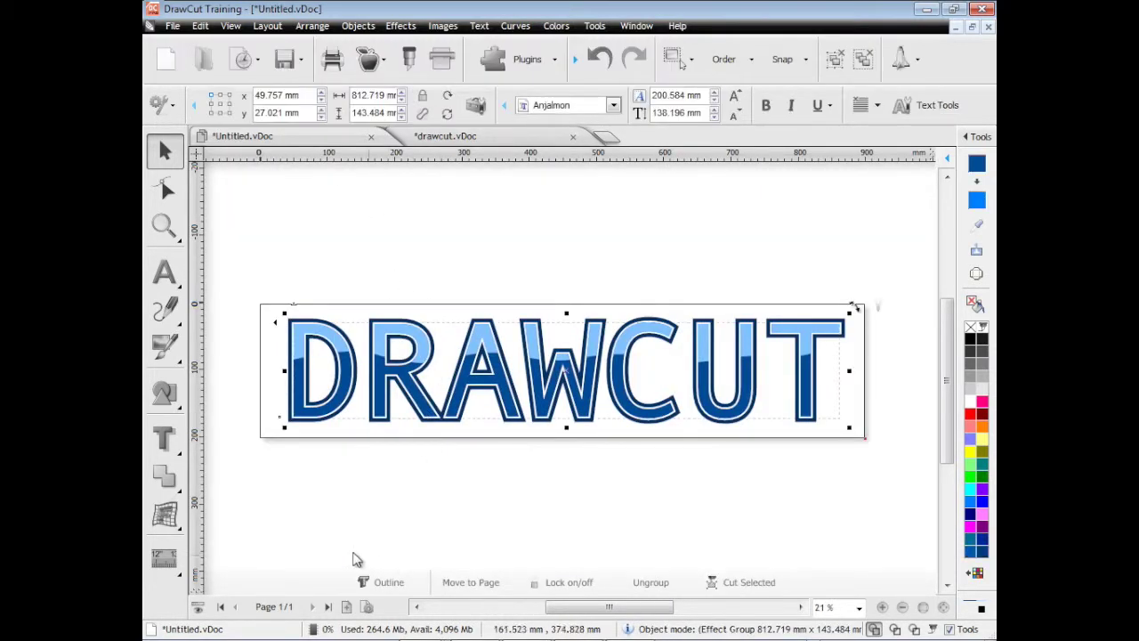
Step: Add a block shadow offset about 5.30% by 2.59%, coloured dark grey (51,51,51)
left_click(164, 438)
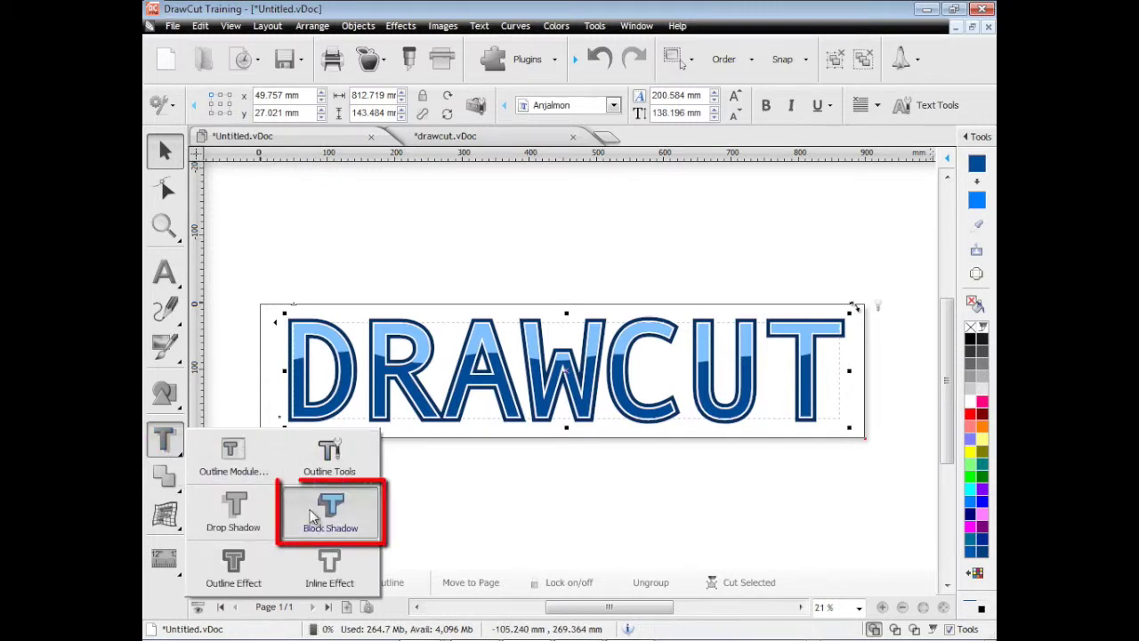
left_click(312, 510)
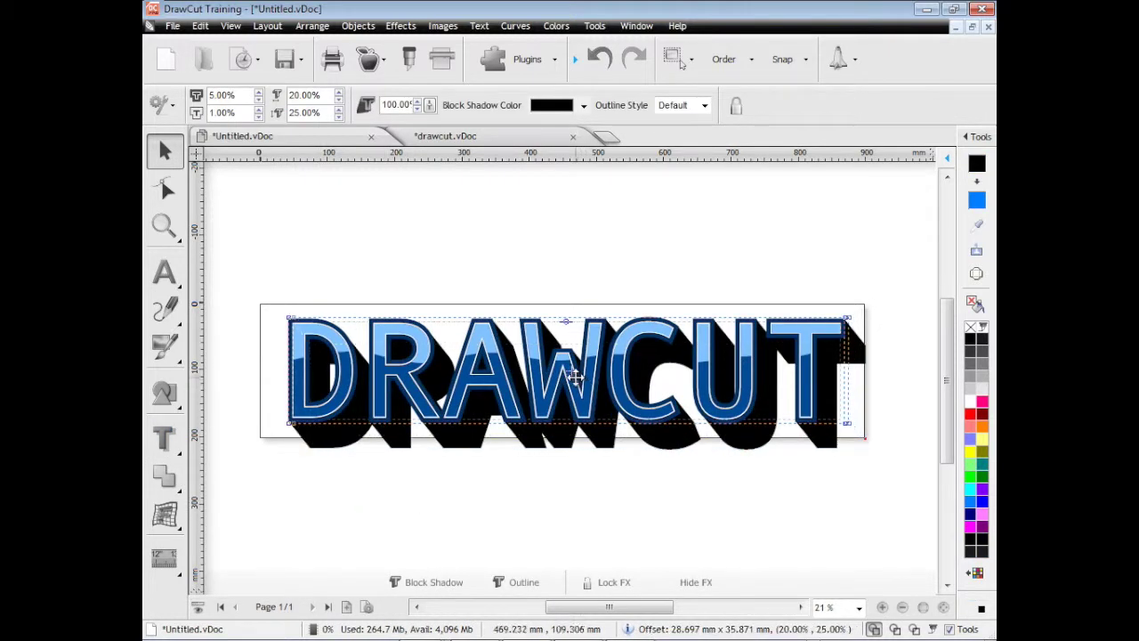
left_click_drag(576, 377, 582, 373)
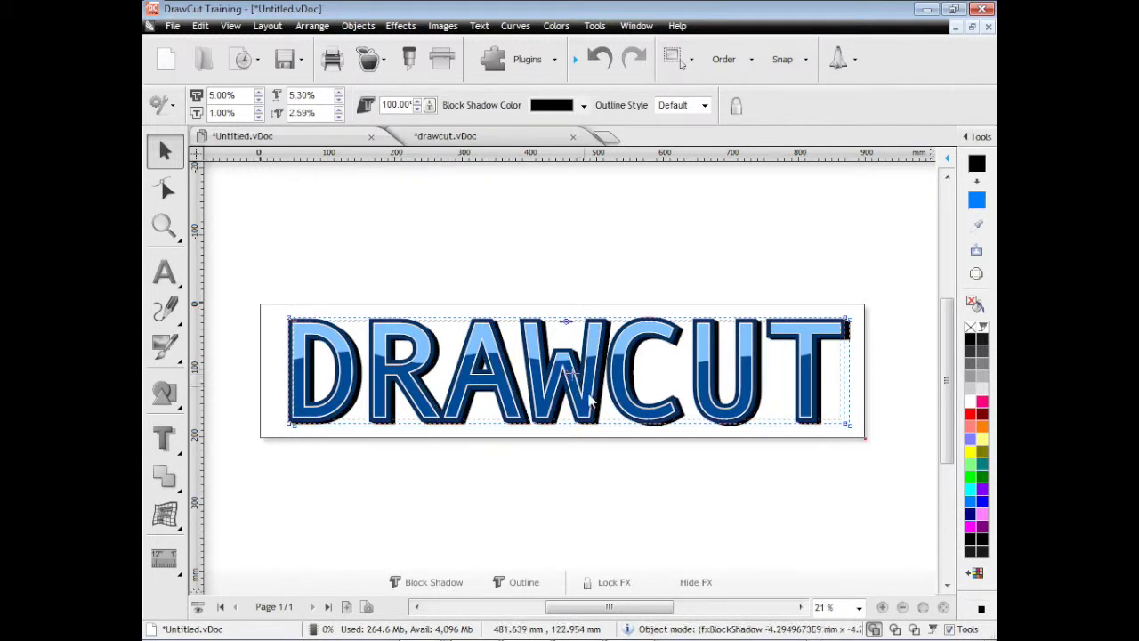
left_click(554, 106)
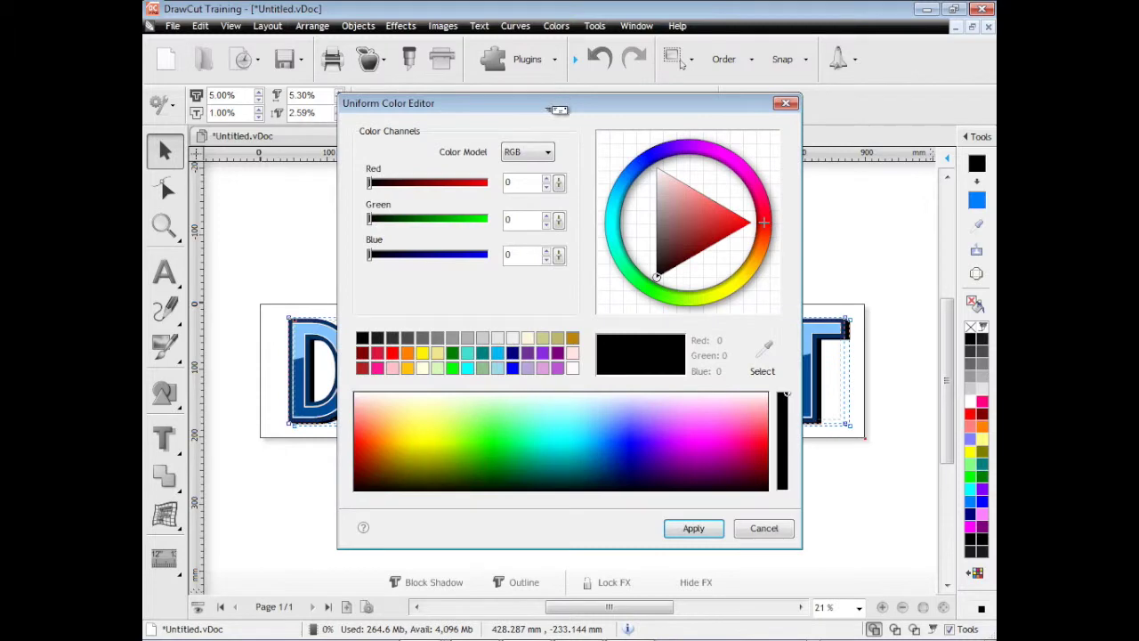
left_click(392, 338)
left_click(674, 533)
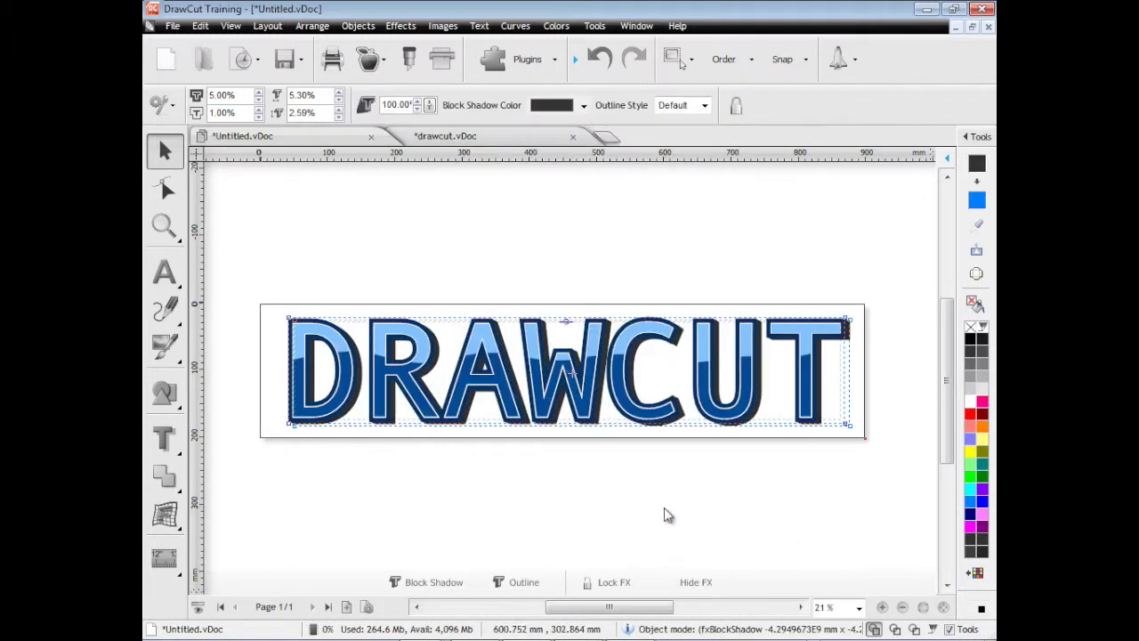
left_click(573, 249)
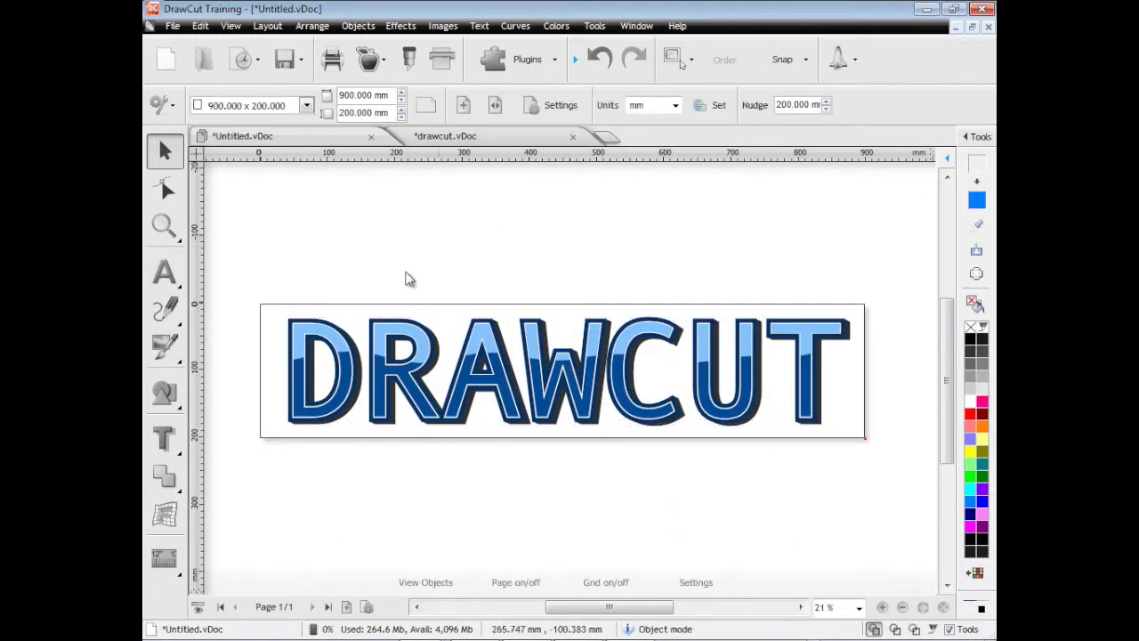
Step: After checking the reference, try white, fuchsia and green on the band, settling on sky blue
left_click(478, 140)
left_click(322, 138)
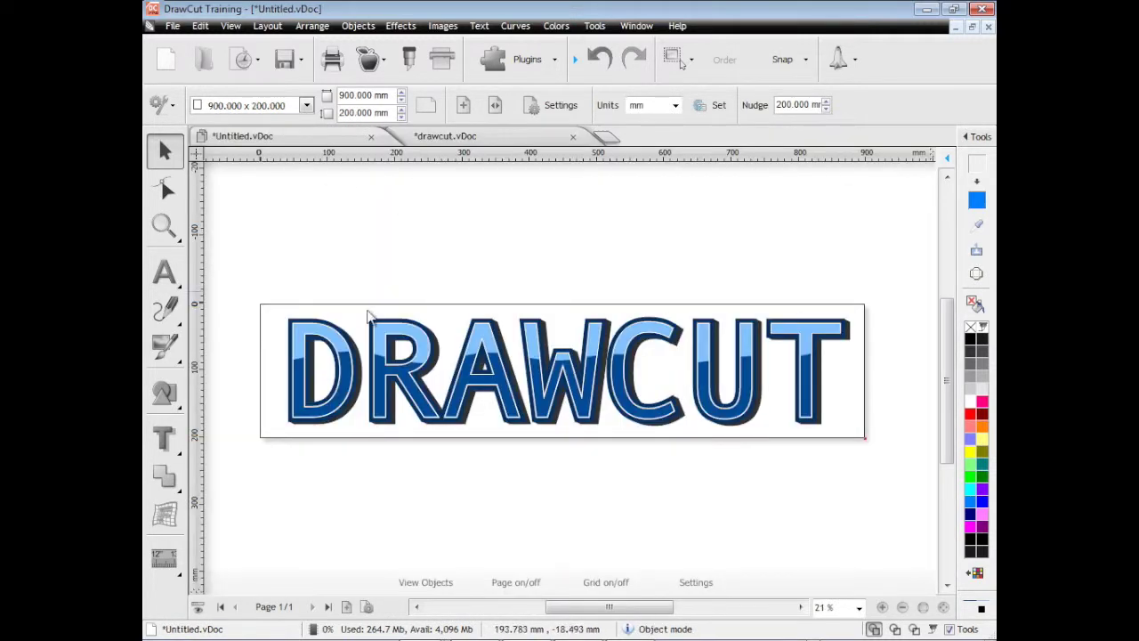
left_click(476, 342)
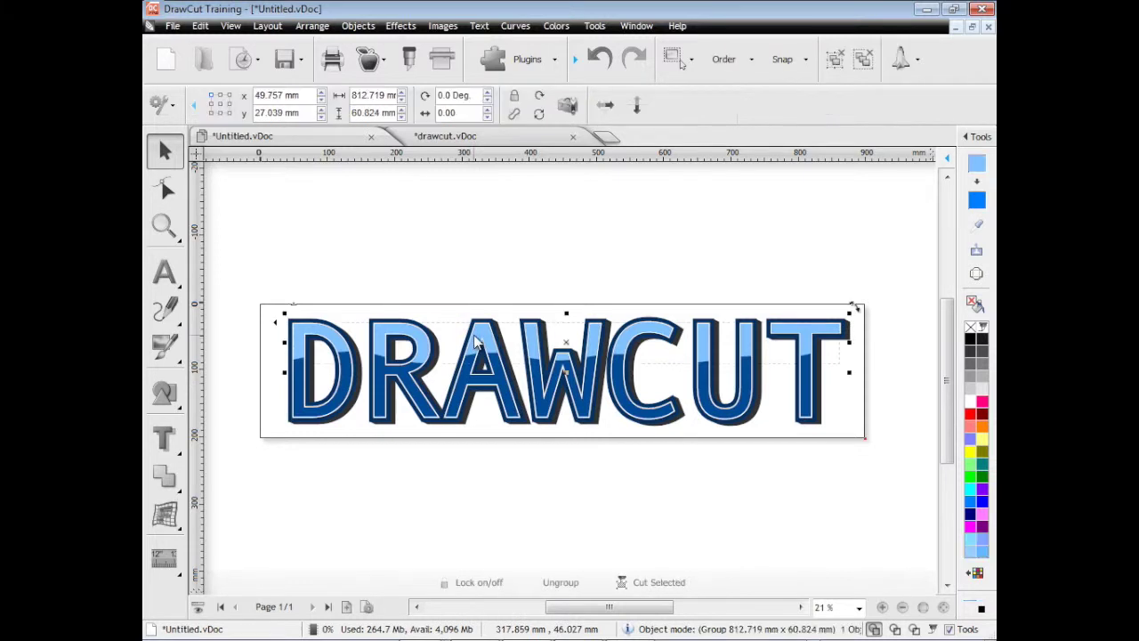
left_click(972, 406)
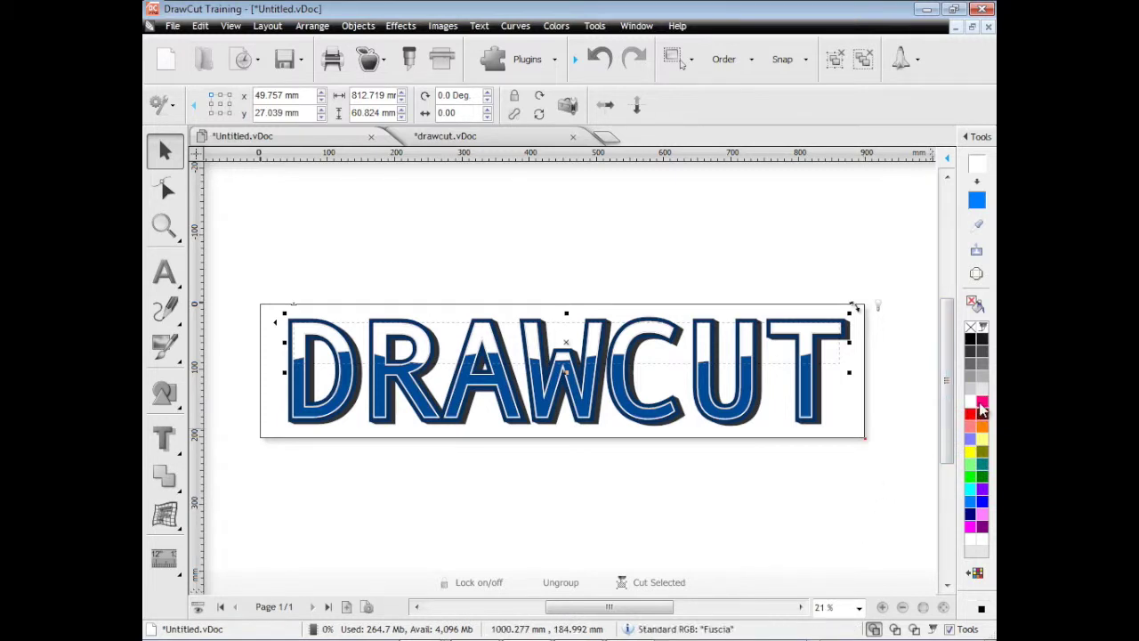
left_click(981, 402)
left_click(970, 476)
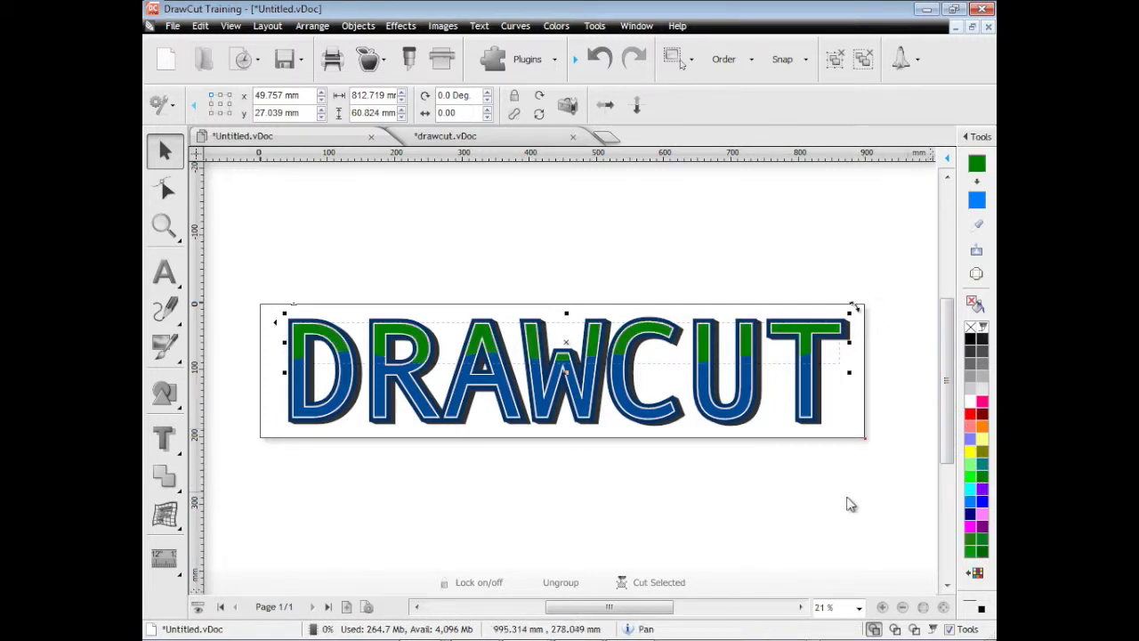
left_click(974, 518)
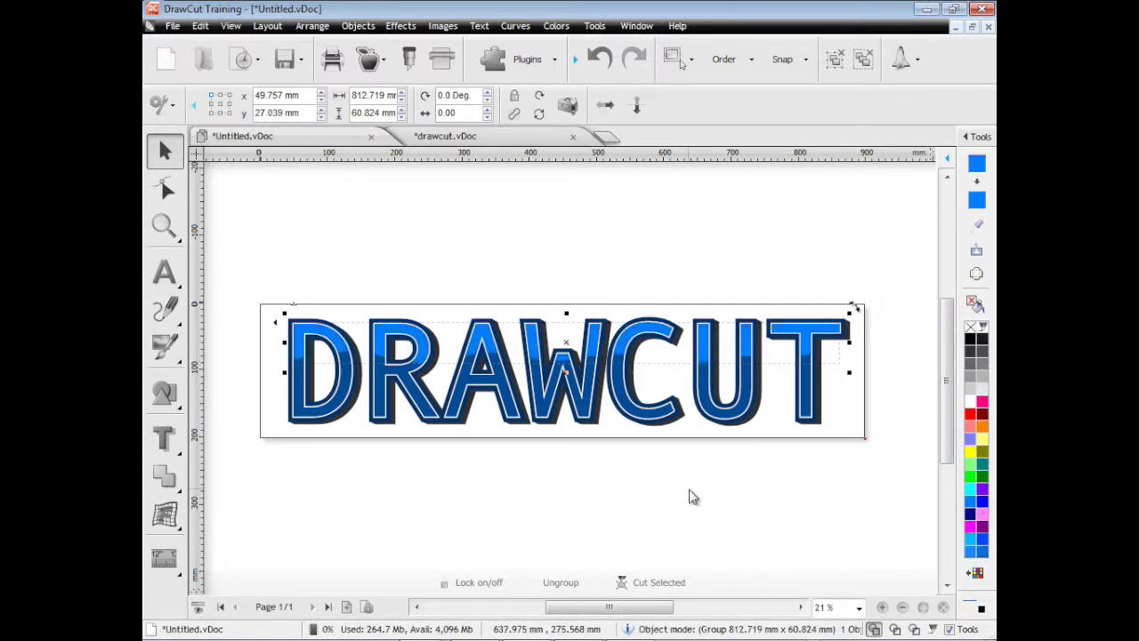
left_click(693, 496)
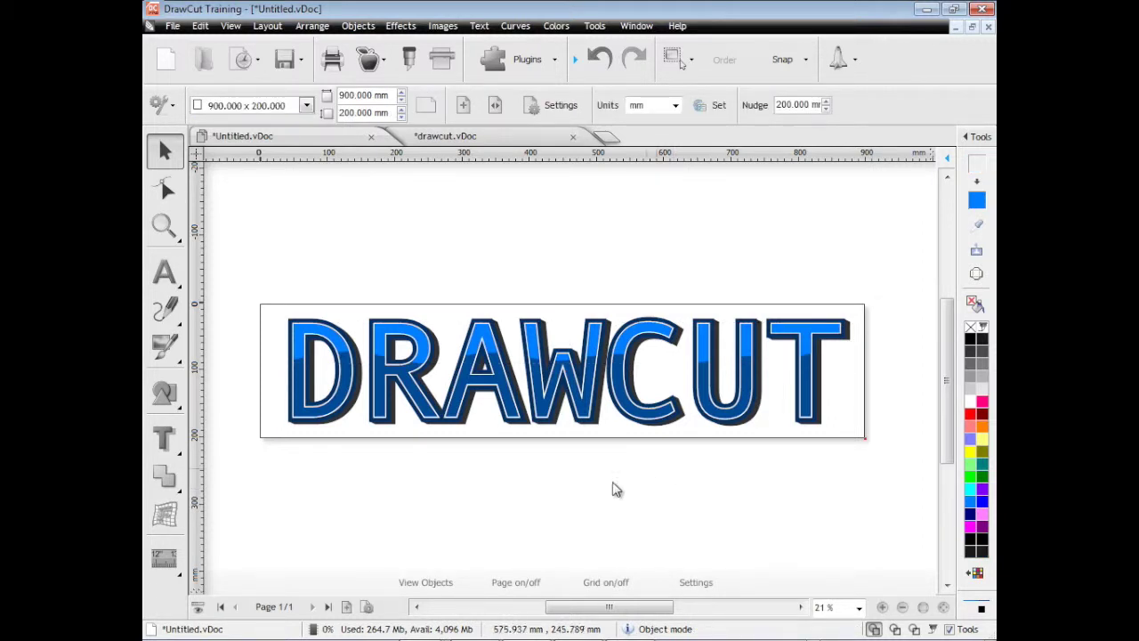
Step: Keep the DRAWCUT outline offset at 5.54% and raise its inset to 5.50%
left_click(507, 422)
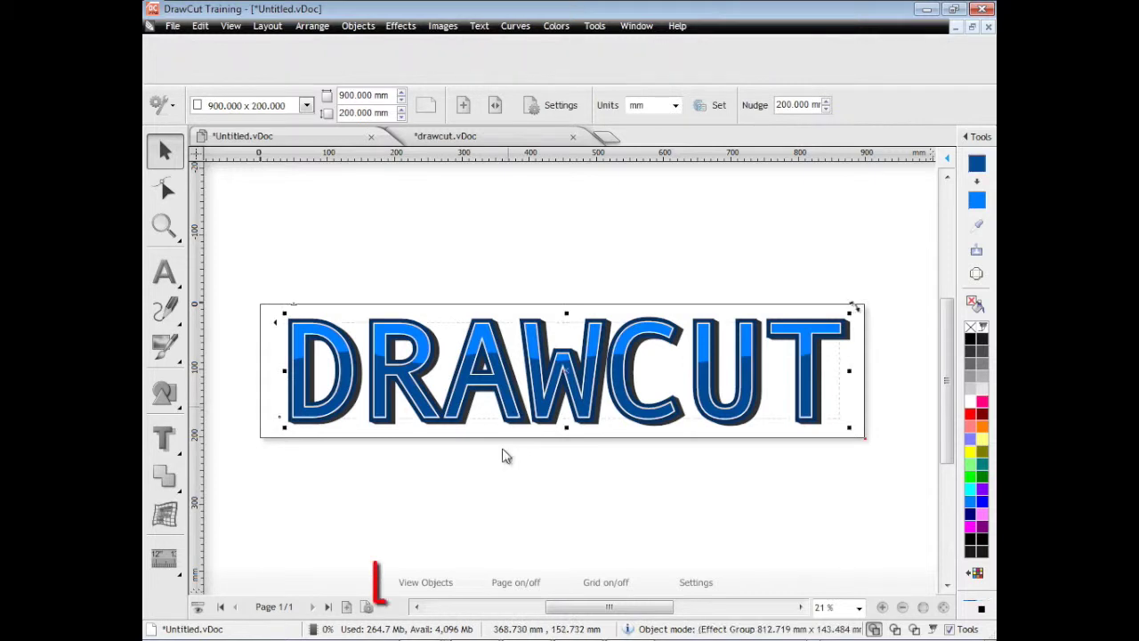
left_click(431, 587)
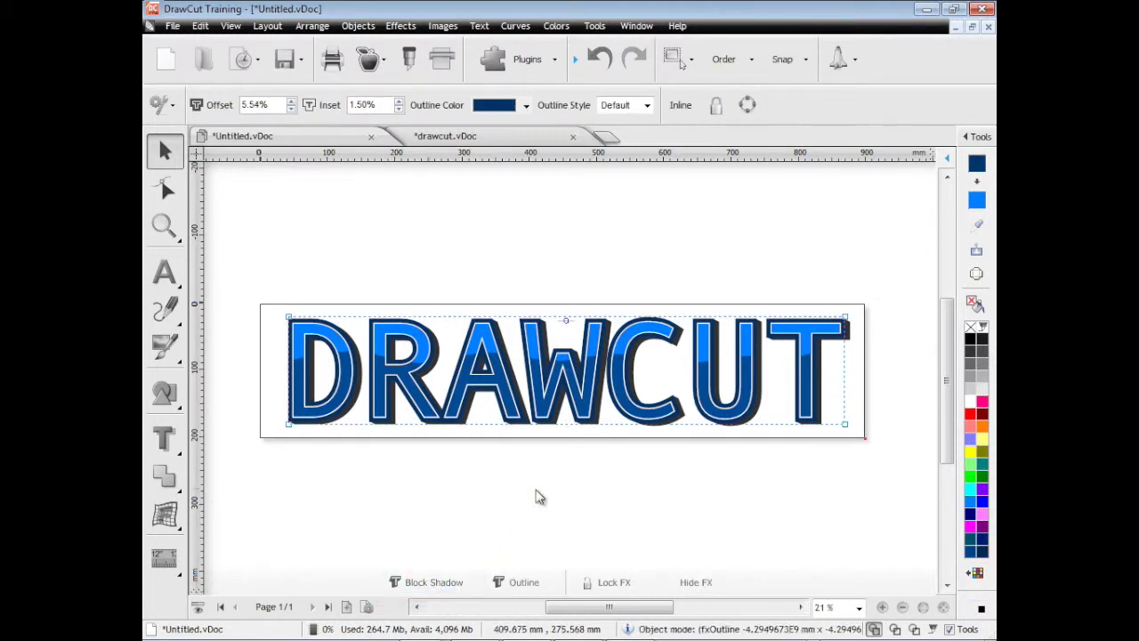
left_click(291, 101)
left_click(292, 102)
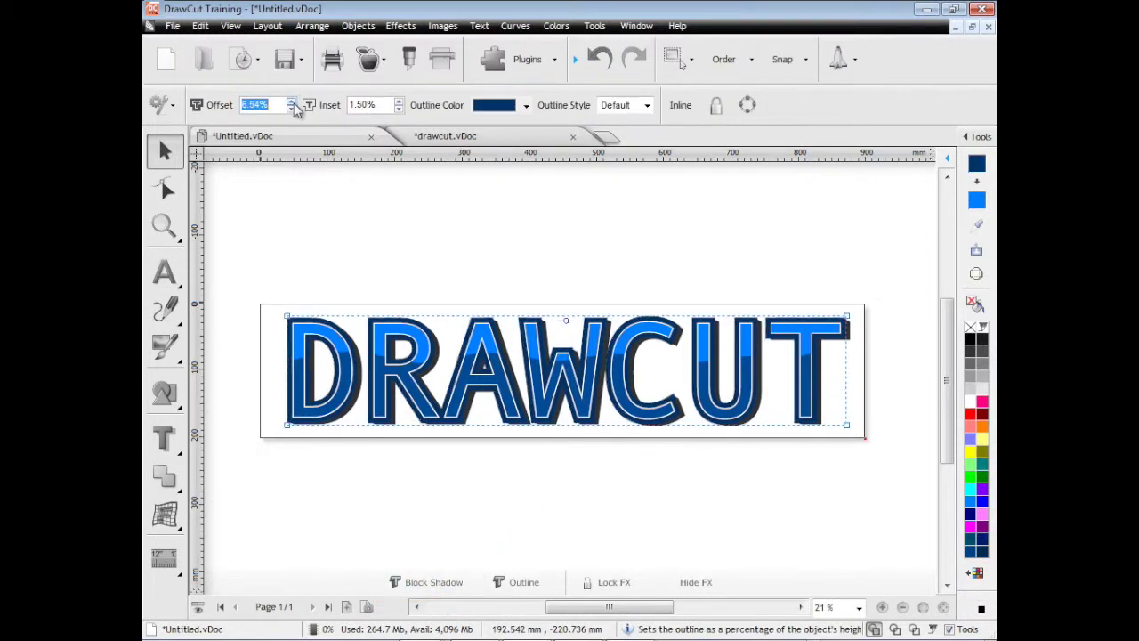
left_click(292, 108)
left_click(292, 108)
left_click(292, 108)
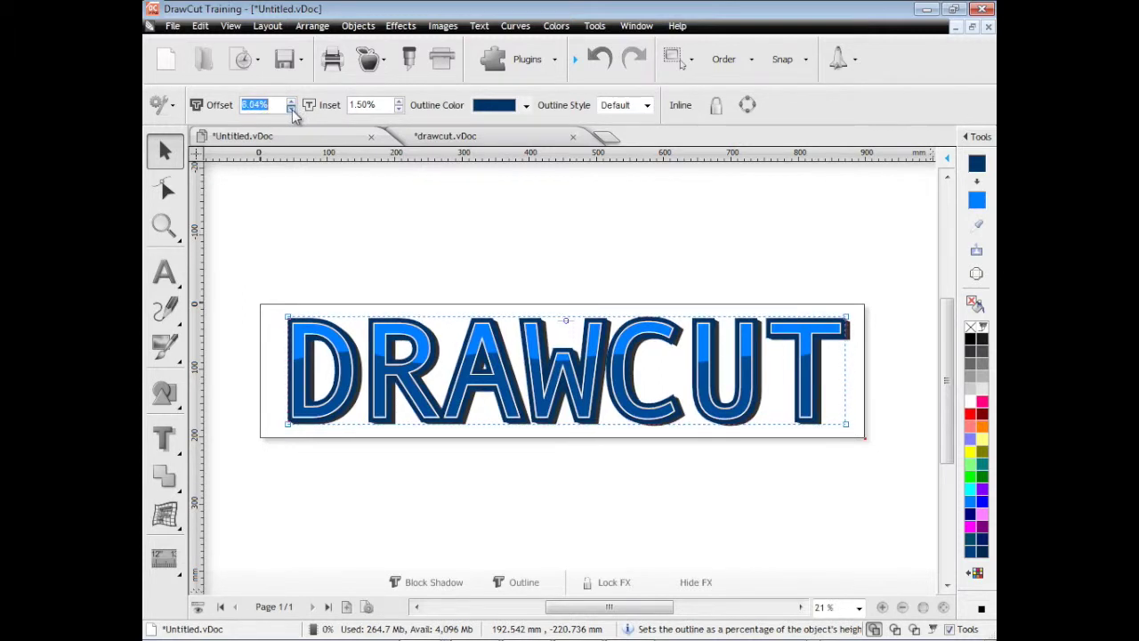
left_click(292, 109)
left_click(291, 108)
left_click(398, 102)
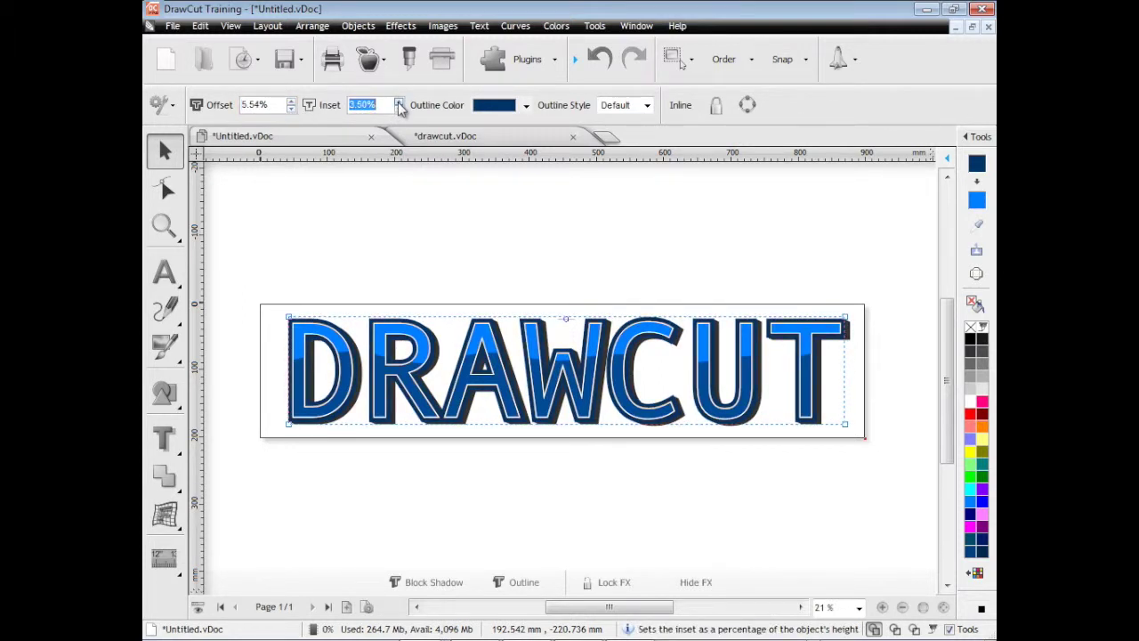
left_click(398, 102)
left_click(399, 101)
left_click(398, 102)
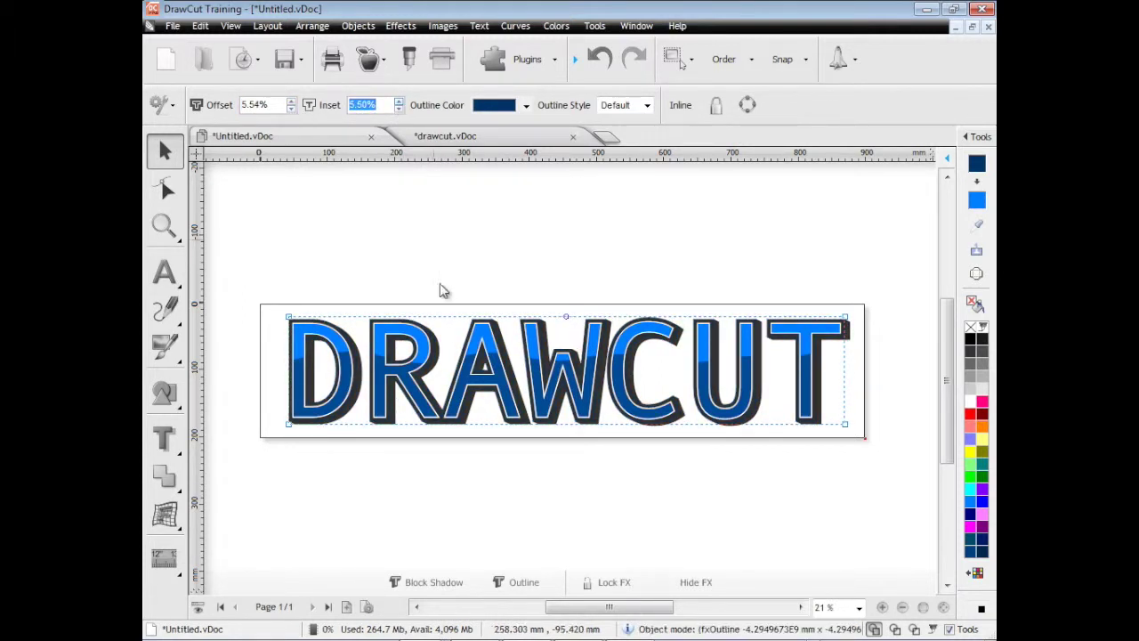
Step: Move DRAWCUT's dark grey block shadow below the letters using the X and Y offsets
left_click(443, 577)
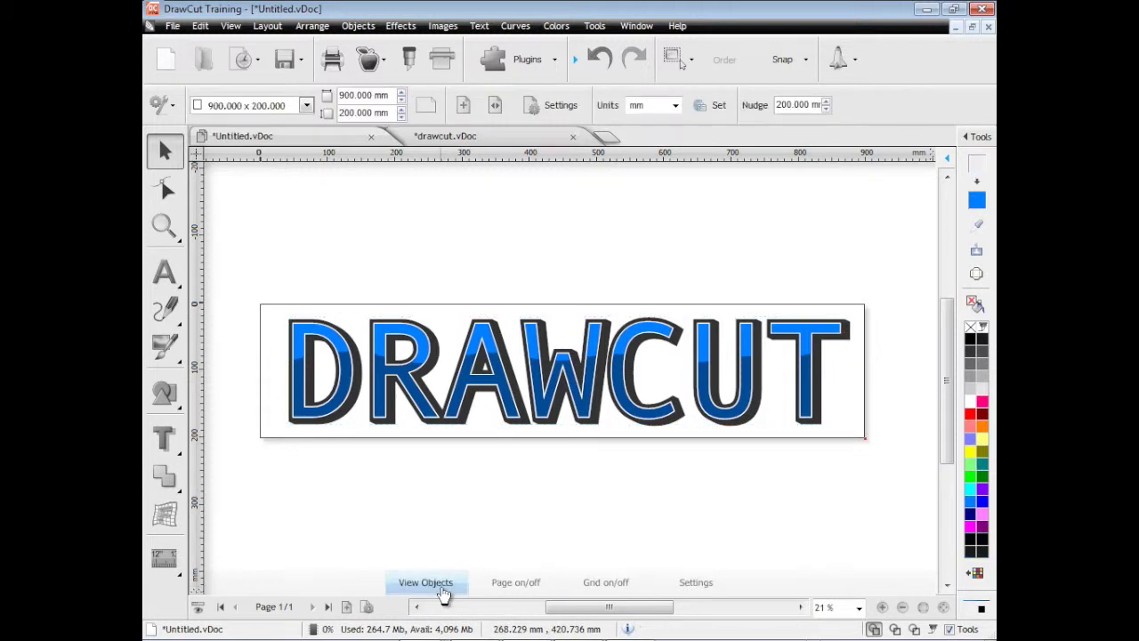
left_click(504, 411)
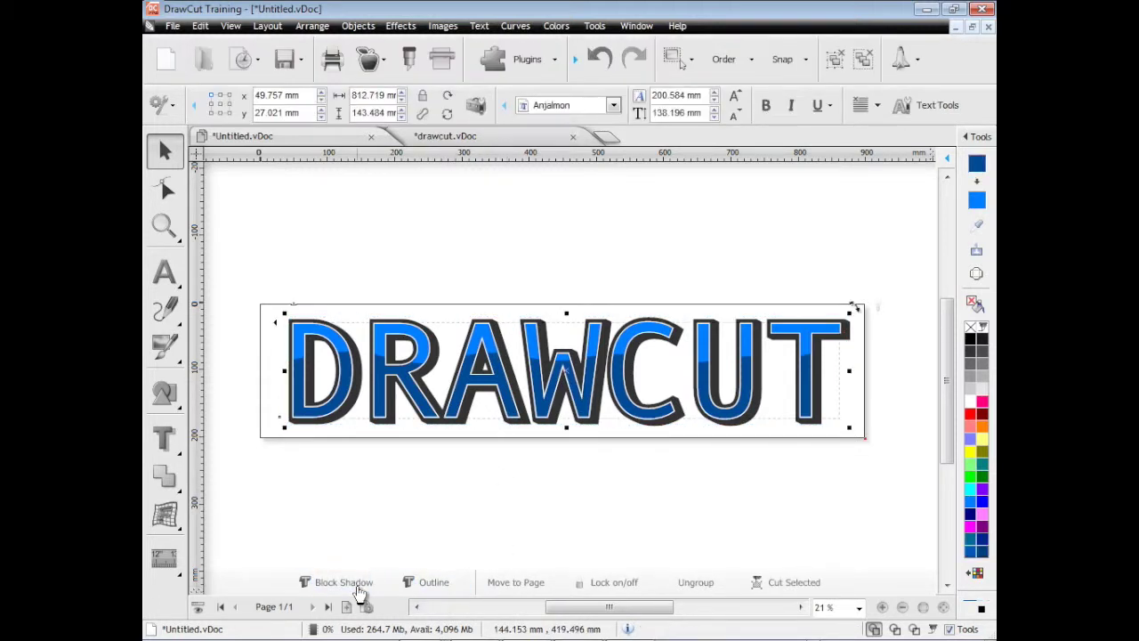
left_click(337, 582)
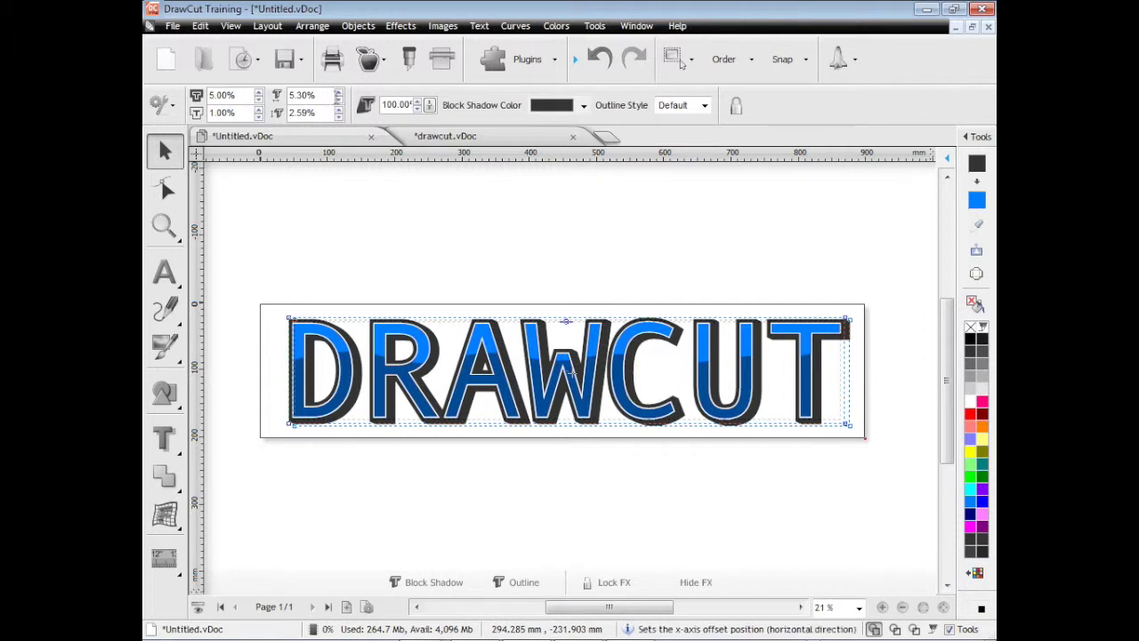
left_click(339, 92)
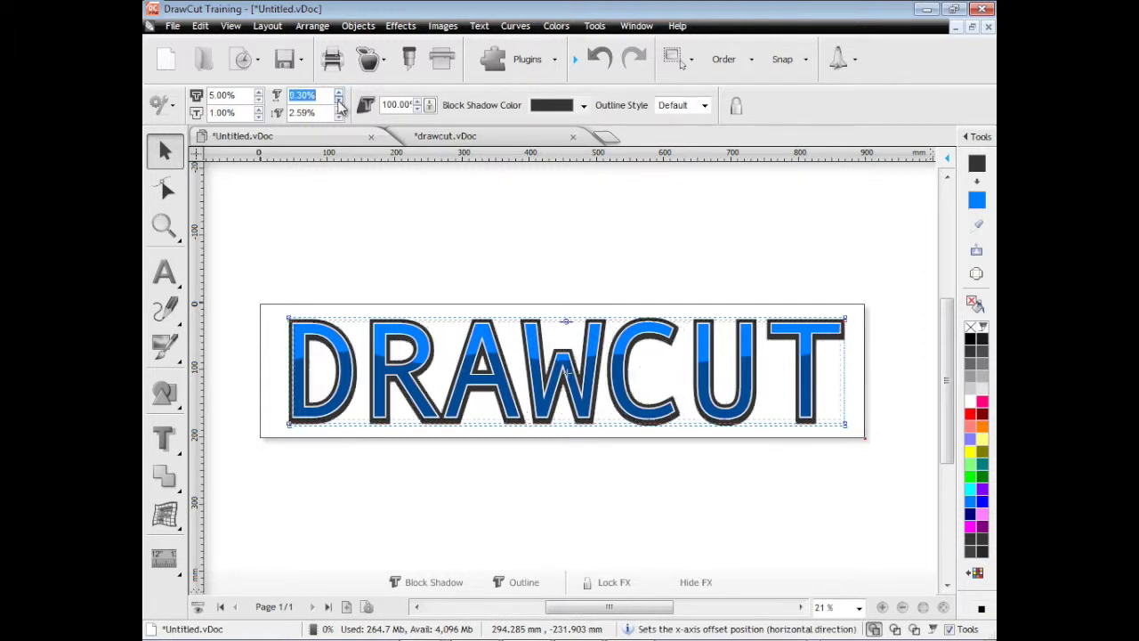
left_click(339, 117)
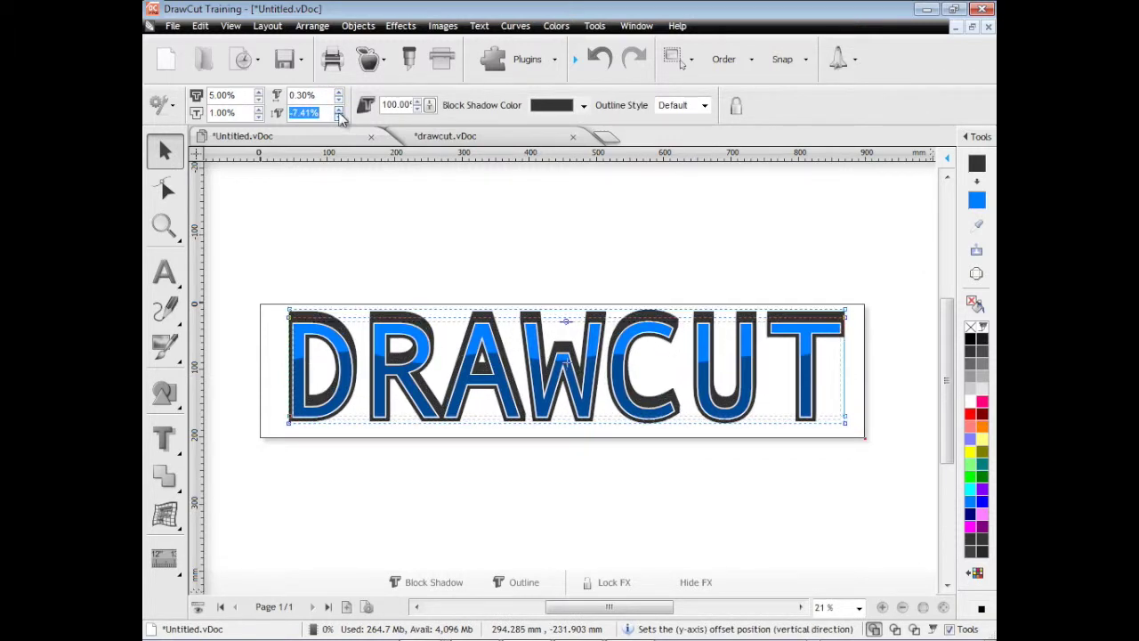
left_click(339, 117)
left_click(339, 117)
Step: Set the block shadow inset to 2.00% and shift the shadow slightly left
left_click(258, 108)
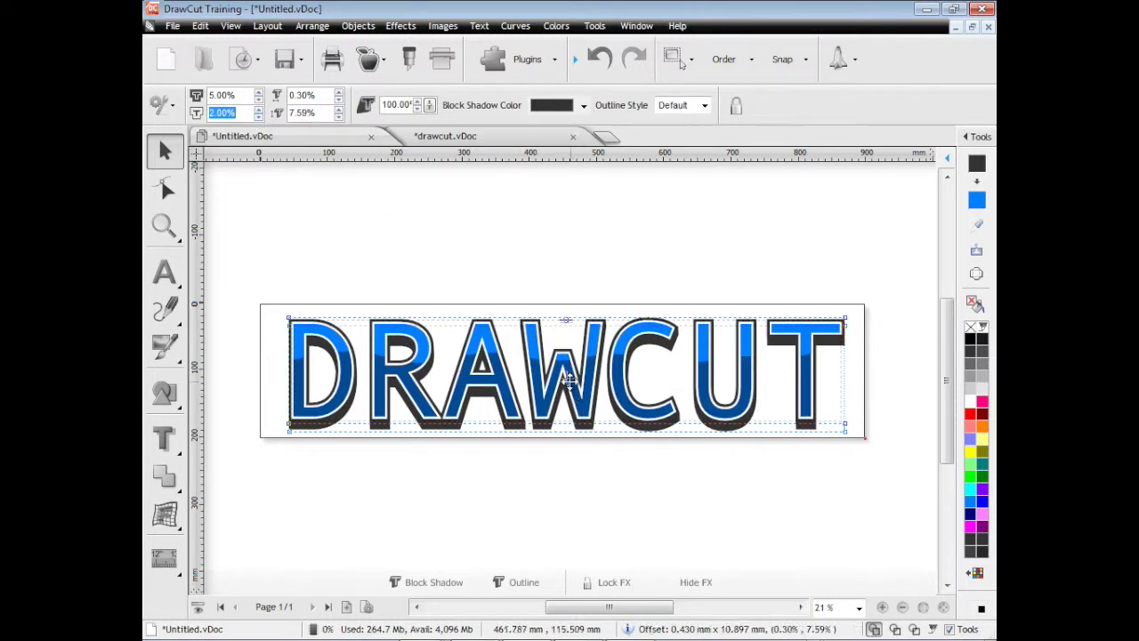
left_click_drag(570, 379, 556, 382)
left_click(318, 235)
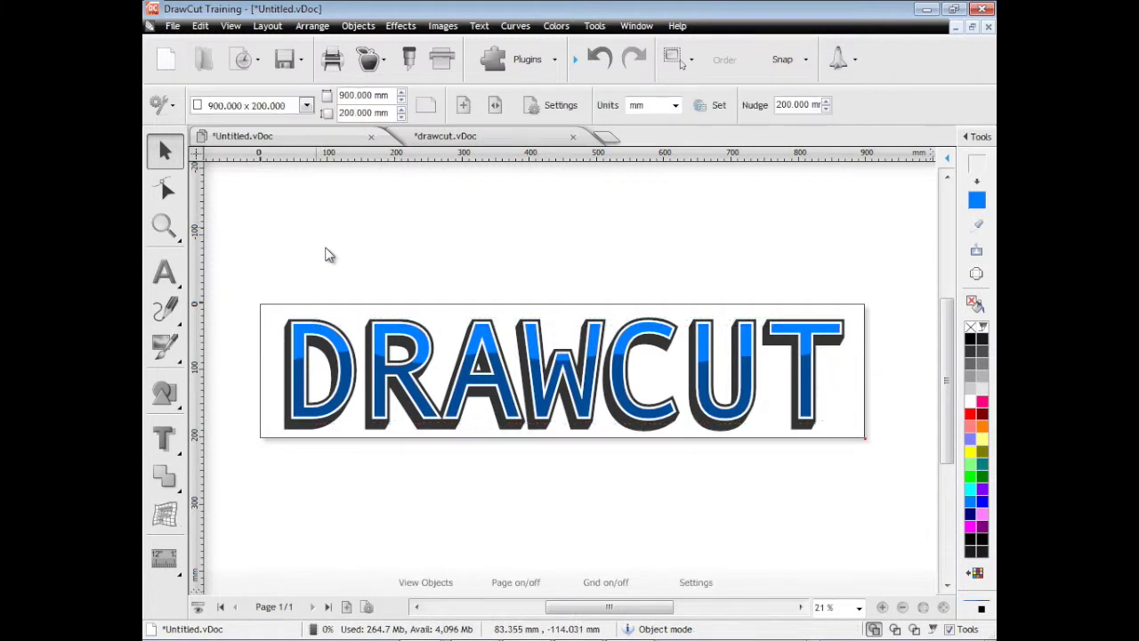
left_click(339, 382)
left_click(164, 439)
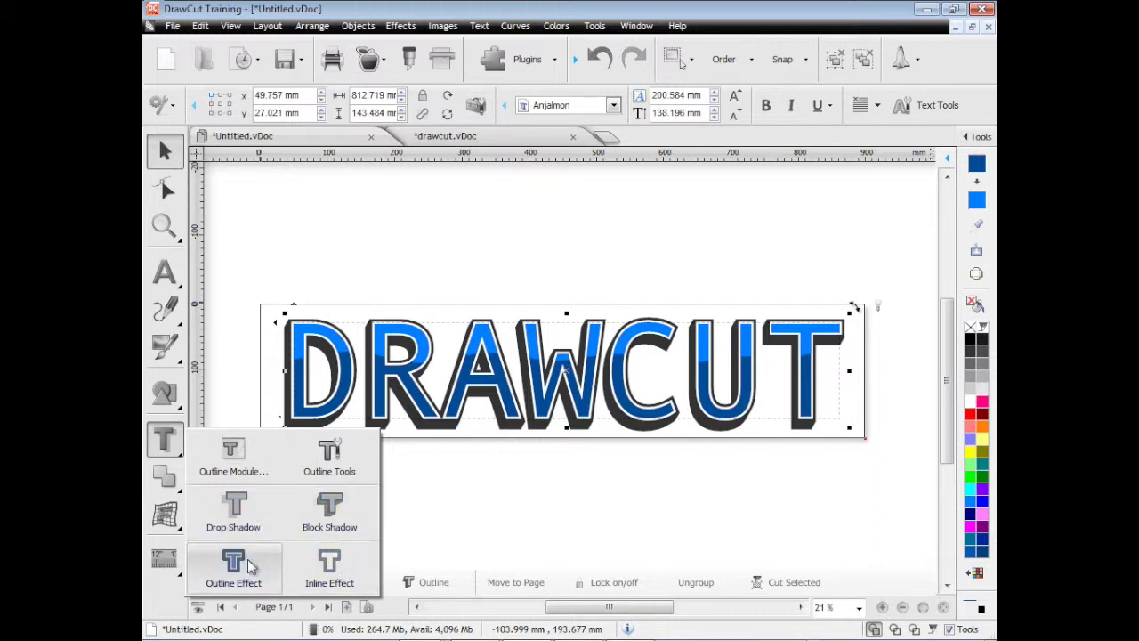
left_click(454, 503)
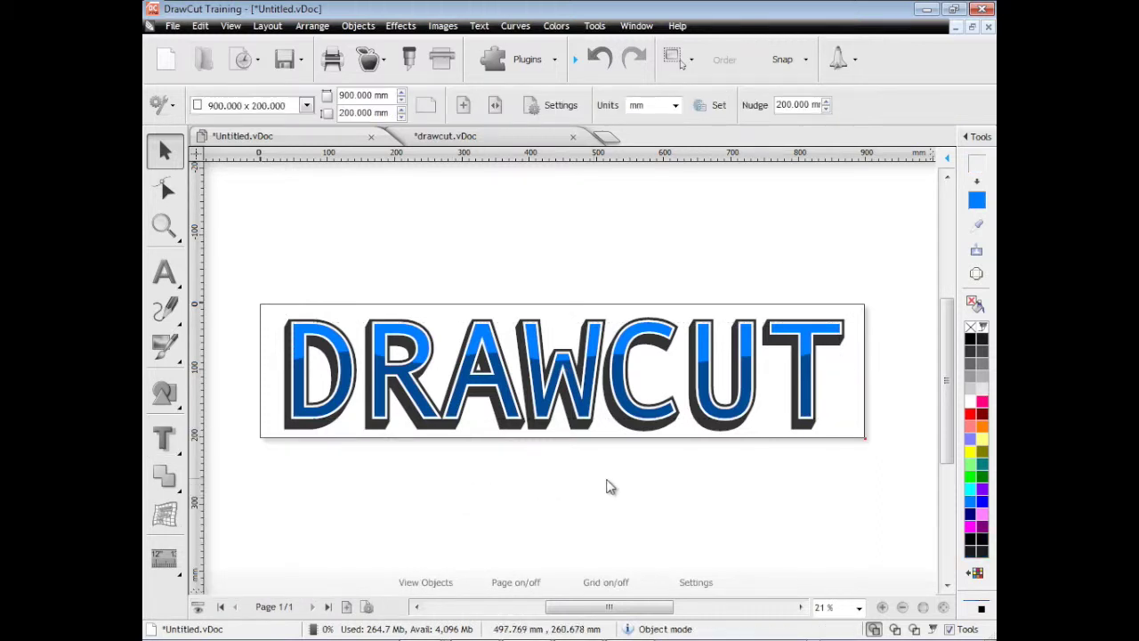